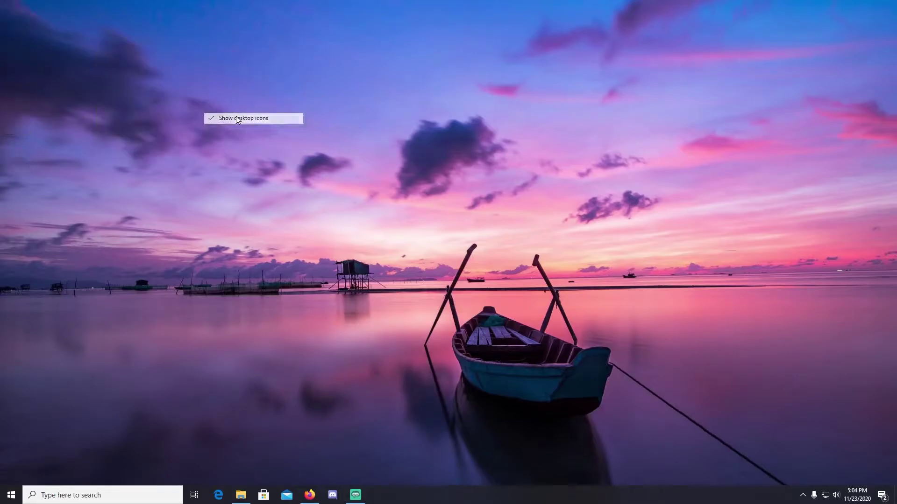
# Step: Turn on automatic hiding of the taskbar in desktop mode, close the settings and refresh the desktop
pyautogui.rightClick(529, 500)
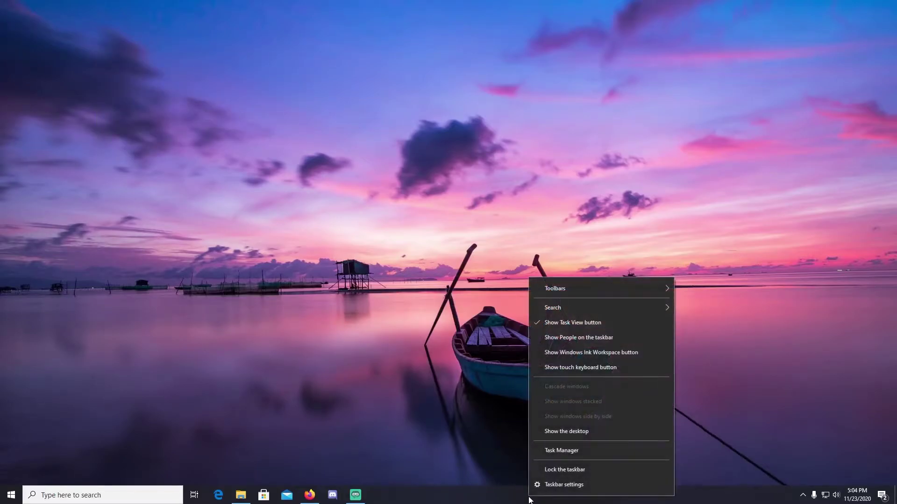
pyautogui.click(560, 485)
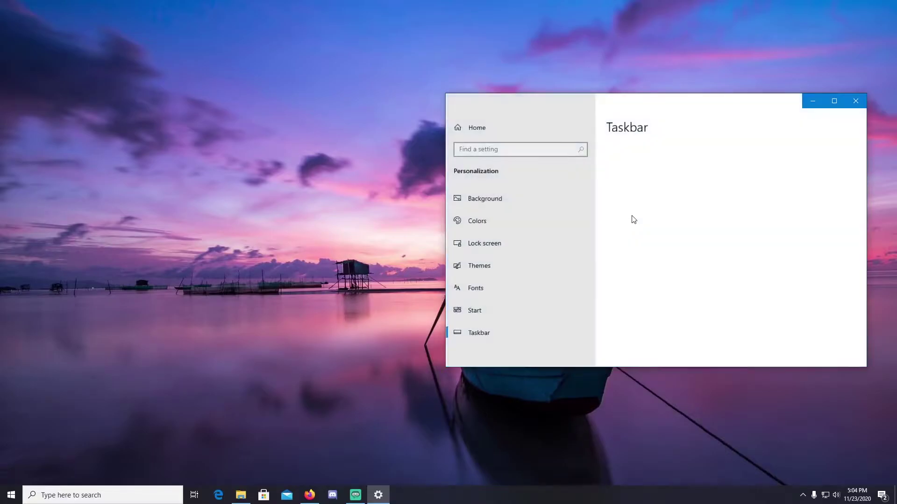
pyautogui.click(617, 194)
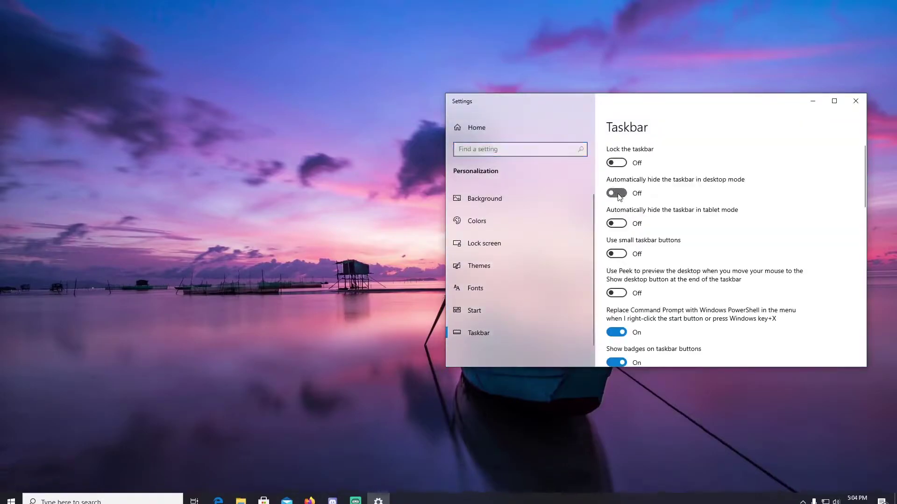
pyautogui.click(858, 103)
pyautogui.rightClick(368, 203)
pyautogui.click(398, 240)
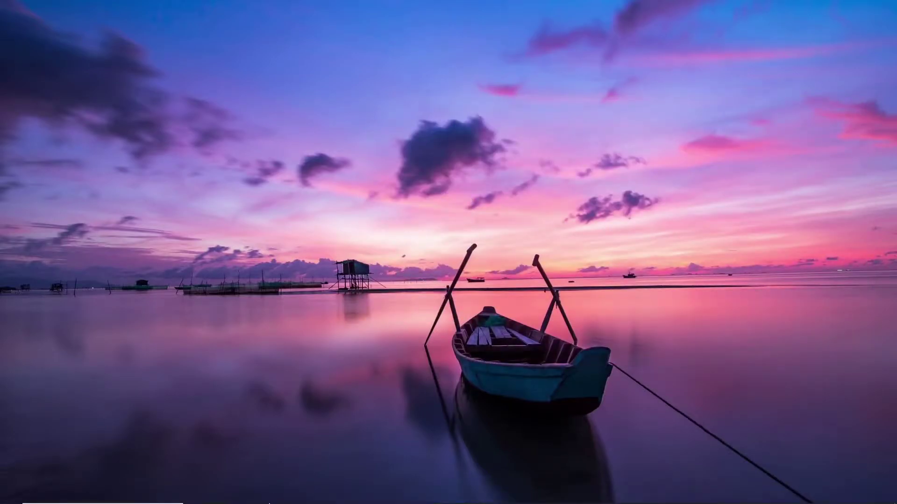
# Step: Switch to Firefox and download UltraUXThemePatcher_4.0.0.exe from the mhoefs.eu page
pyautogui.click(314, 498)
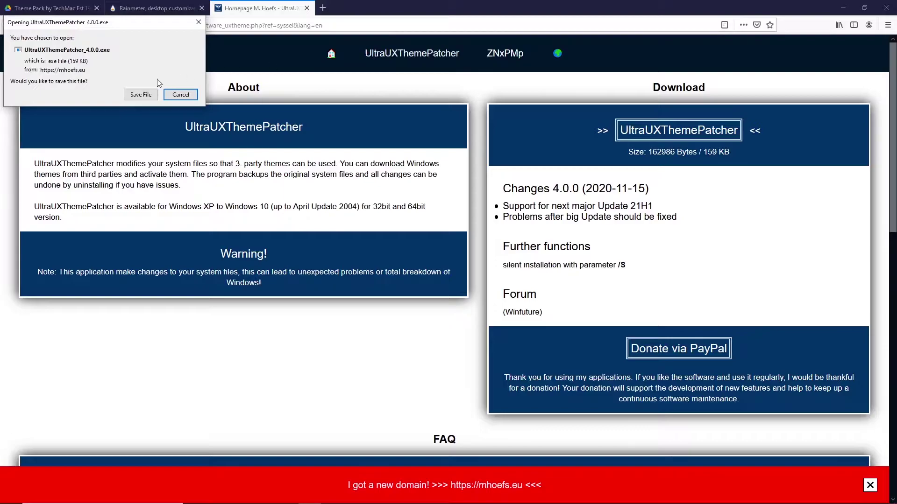
pyautogui.click(141, 95)
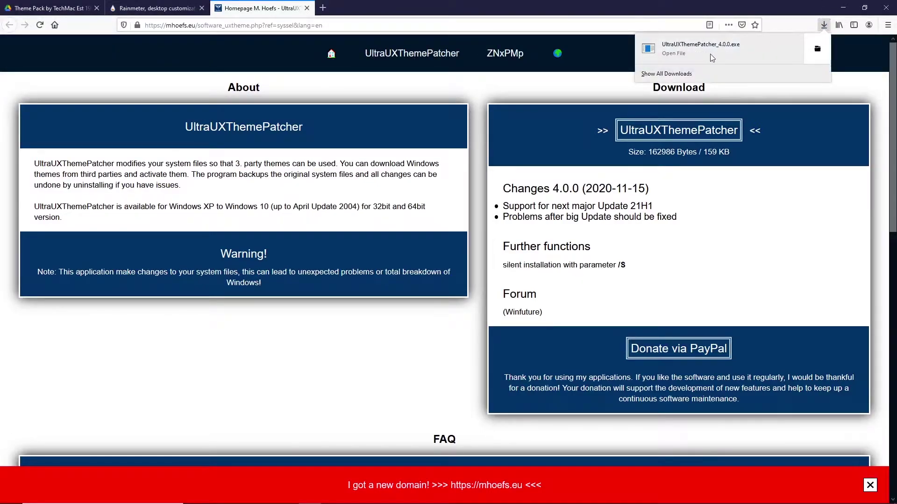
pyautogui.click(843, 7)
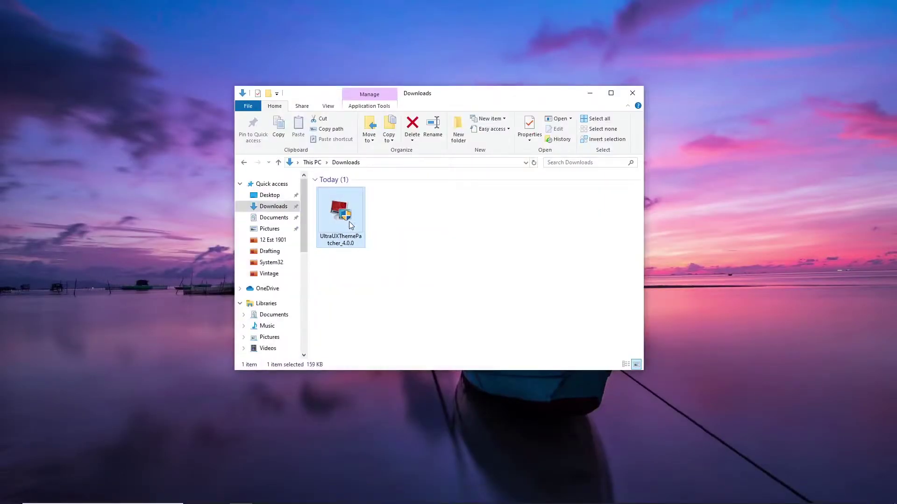
# Step: Install UltraUXThemePatcher from the Downloads folder, accepting the license agreement and finishing with the Reboot now option
pyautogui.doubleClick(349, 222)
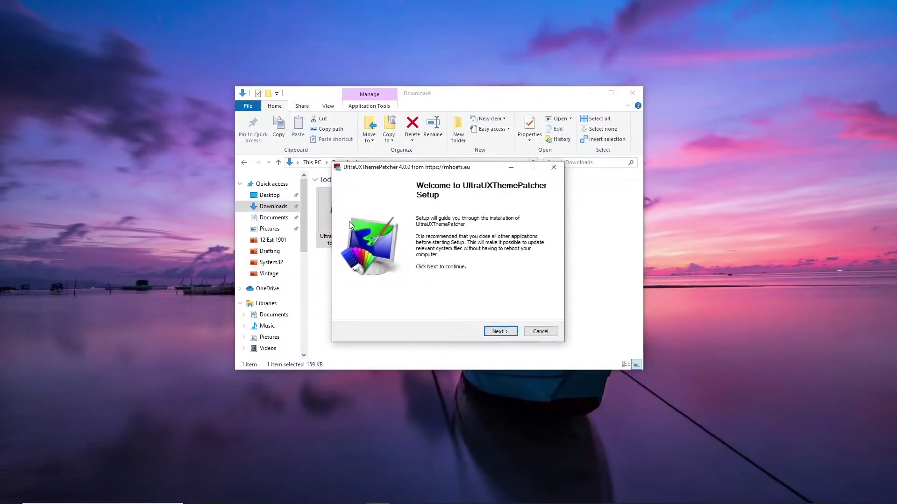
pyautogui.click(501, 330)
pyautogui.click(346, 310)
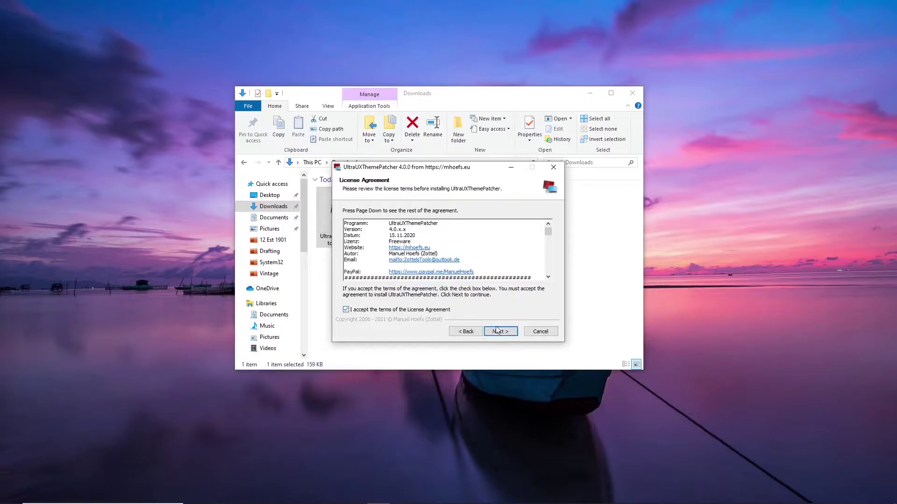
pyautogui.click(502, 332)
pyautogui.click(506, 333)
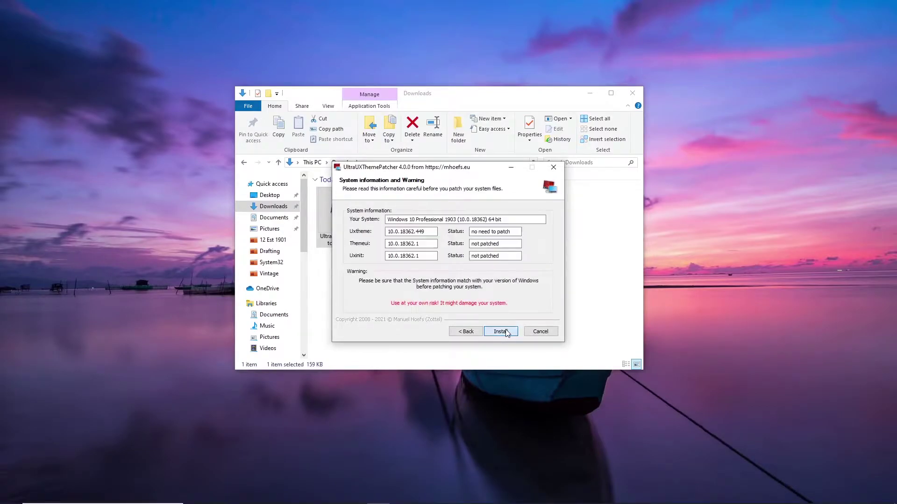
pyautogui.click(507, 332)
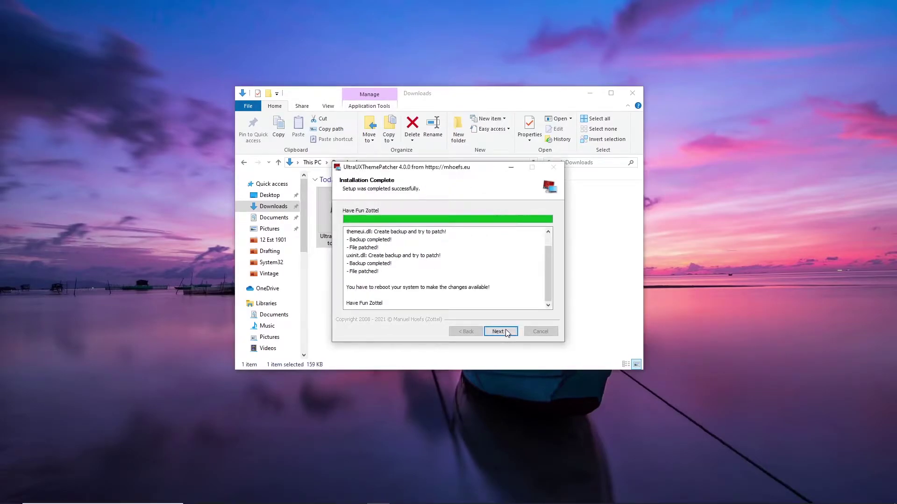
pyautogui.click(505, 330)
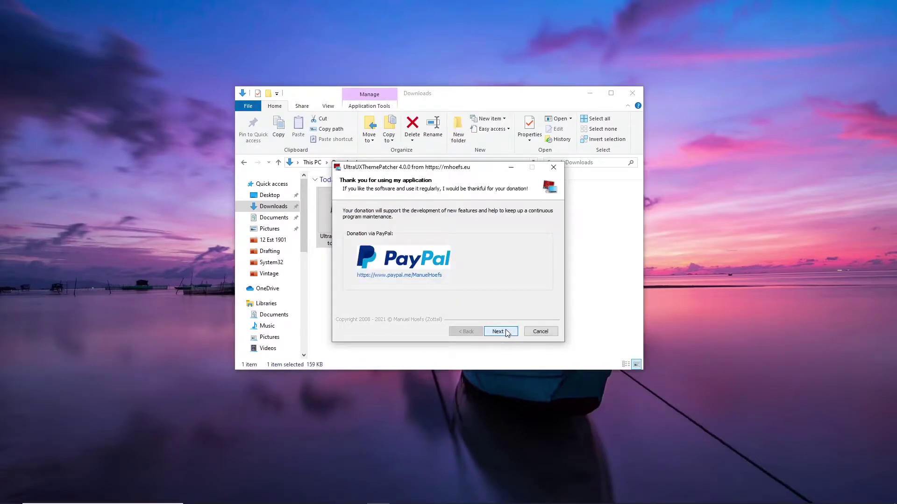
pyautogui.click(508, 333)
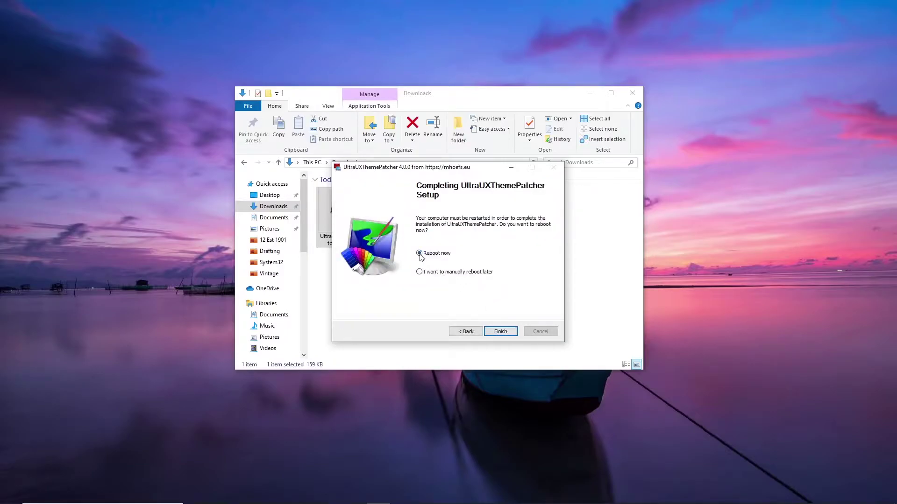
pyautogui.click(501, 331)
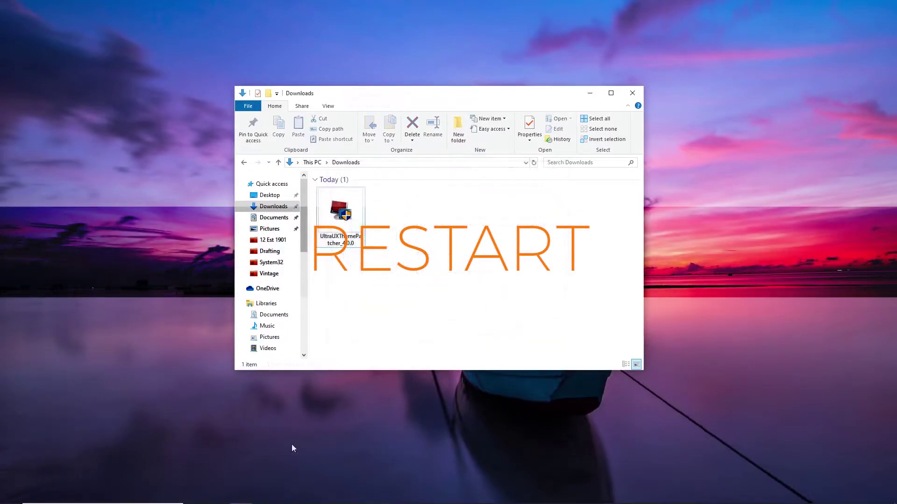
# Step: Switch to Firefox and download Theme Pack by TechMac Est 1901.rar from Google Drive, saving the file
pyautogui.click(309, 496)
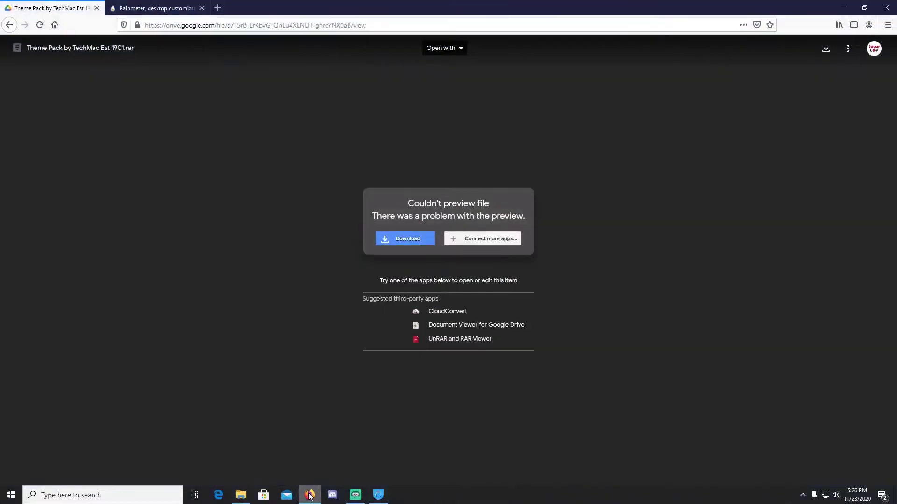
pyautogui.click(414, 241)
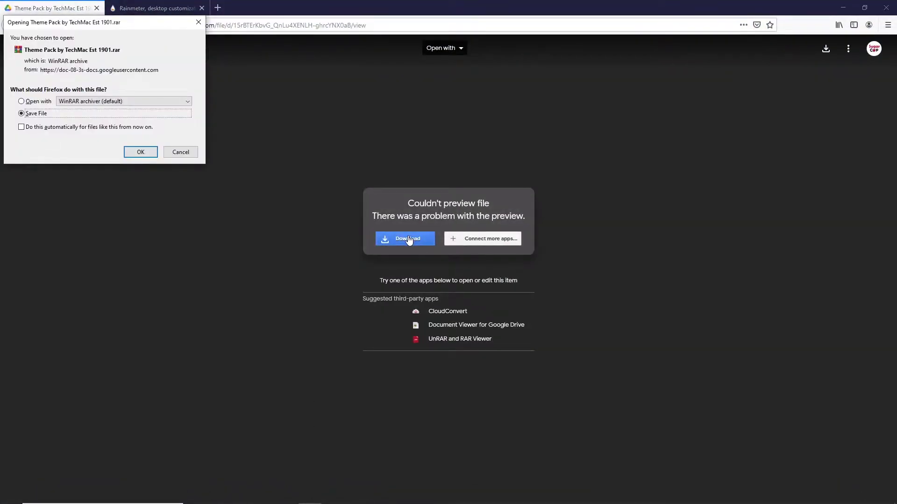
pyautogui.click(141, 152)
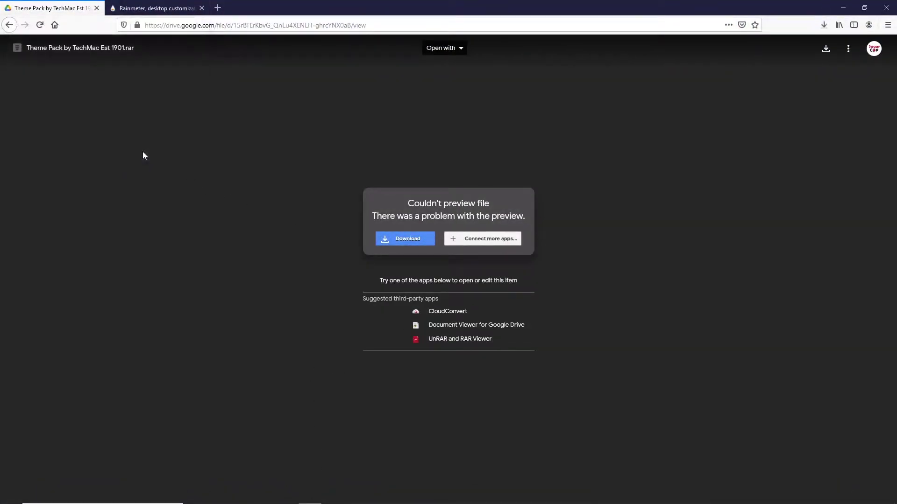
pyautogui.click(846, 6)
# Step: Extract the Theme Pack by TechMac Est 1901 archive into its own folder in Downloads and close WinRAR
pyautogui.doubleClick(400, 220)
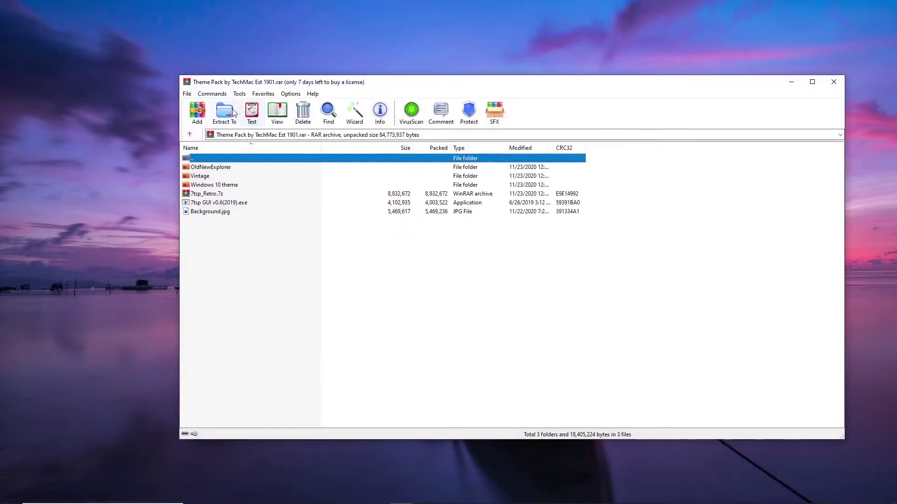
pyautogui.click(233, 112)
pyautogui.click(539, 360)
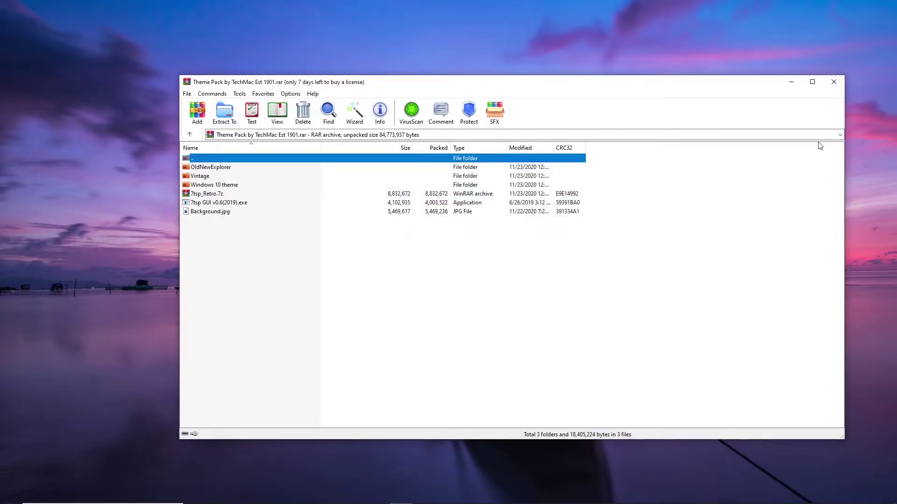
pyautogui.click(834, 82)
# Step: Copy all items from the Windows 10 theme folder inside the extracted theme pack
pyautogui.click(458, 229)
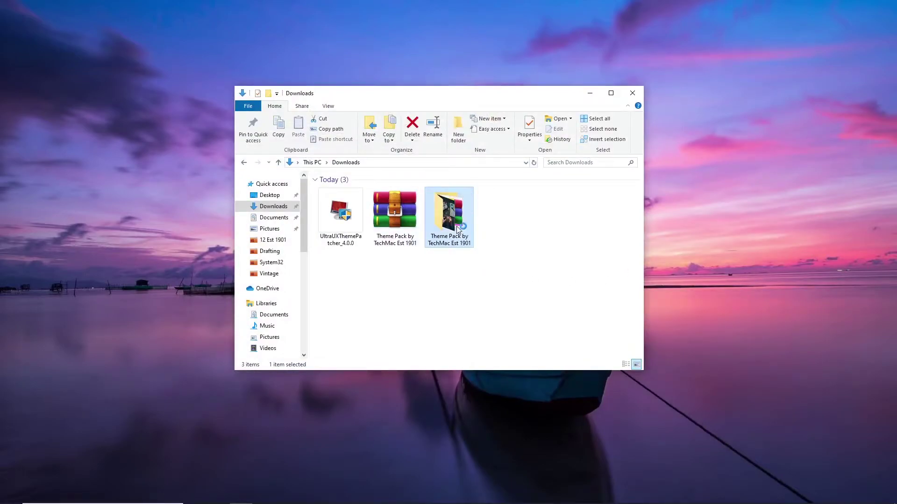
pyautogui.doubleClick(458, 229)
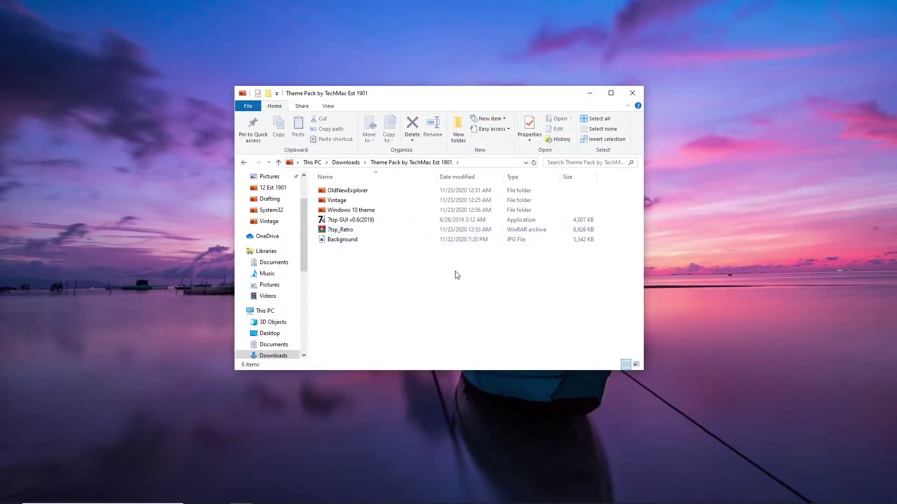
pyautogui.doubleClick(363, 213)
pyautogui.moveTo(462, 306); pyautogui.dragTo(333, 192)
pyautogui.rightClick(332, 192)
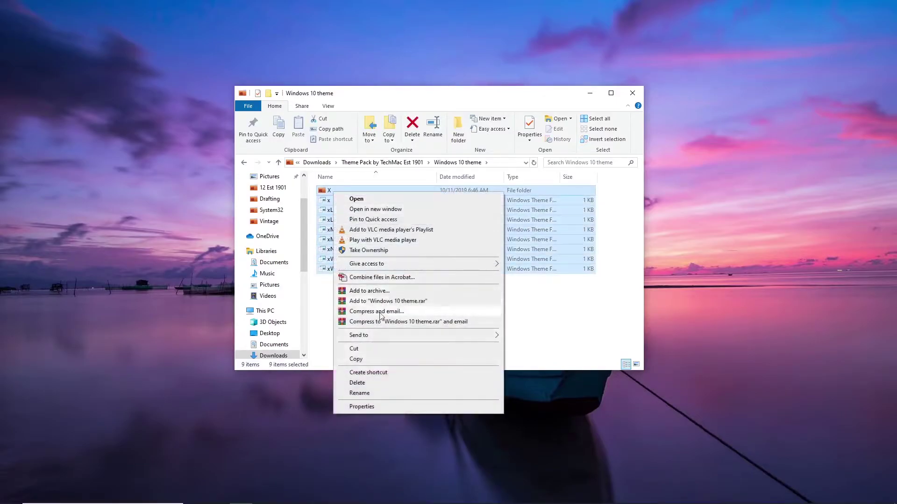
pyautogui.click(380, 360)
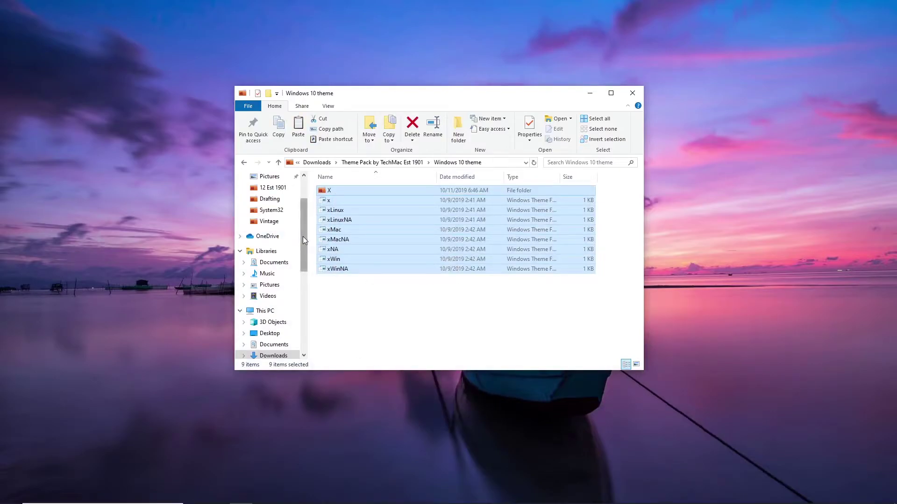
# Step: Open the Themes folder under Windows\Resources on the C: drive
pyautogui.scroll(-2, 303, 239)
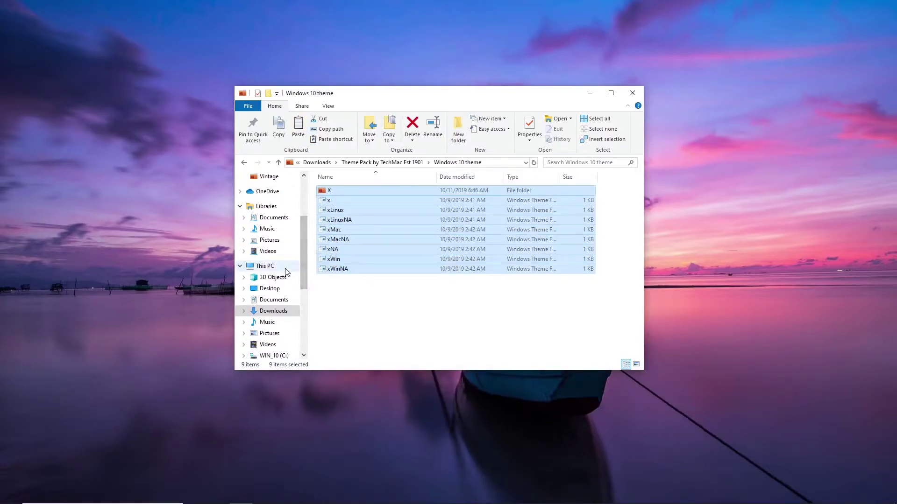
pyautogui.click(285, 269)
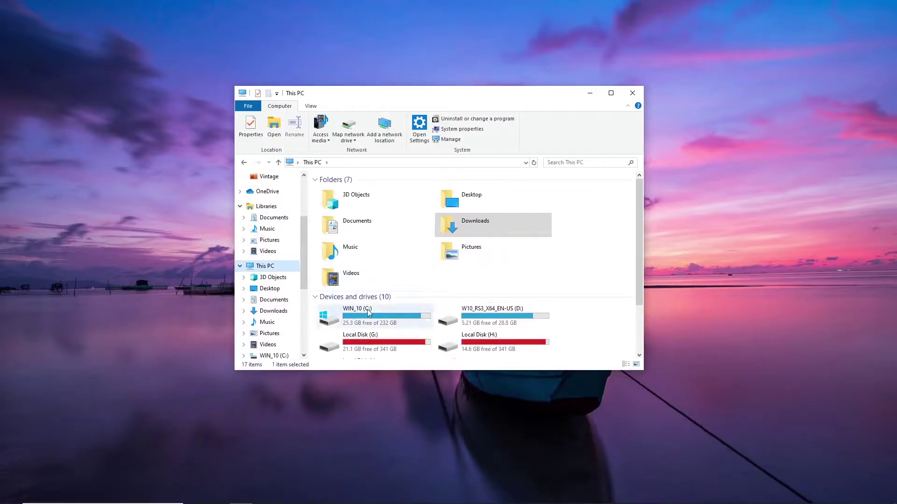
pyautogui.click(368, 314)
pyautogui.doubleClick(368, 313)
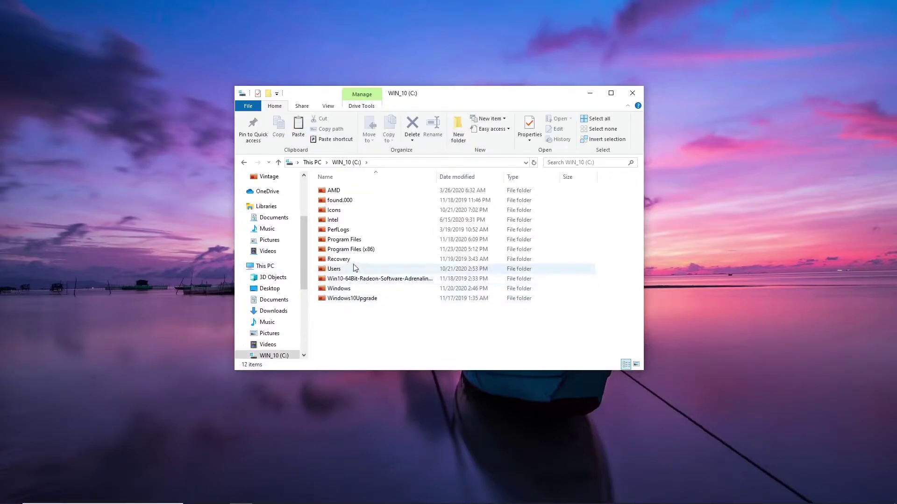
pyautogui.doubleClick(344, 288)
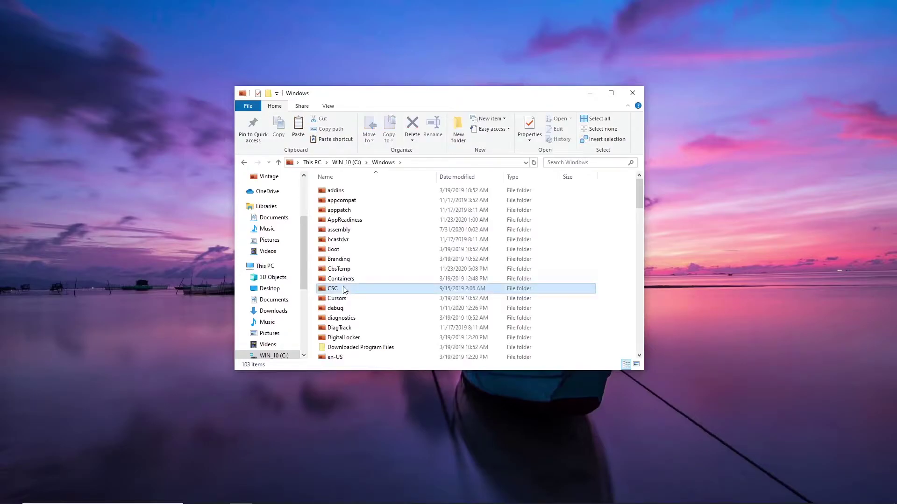
pyautogui.press('r')
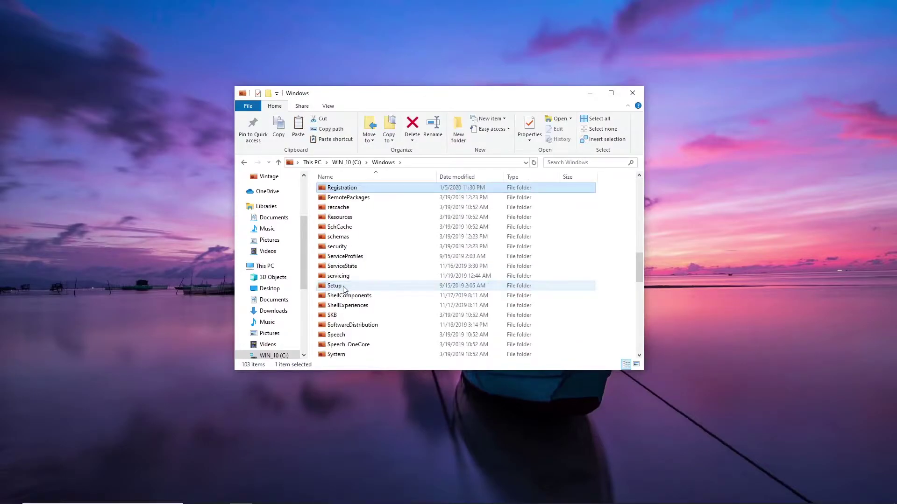
pyautogui.doubleClick(345, 217)
pyautogui.doubleClick(348, 201)
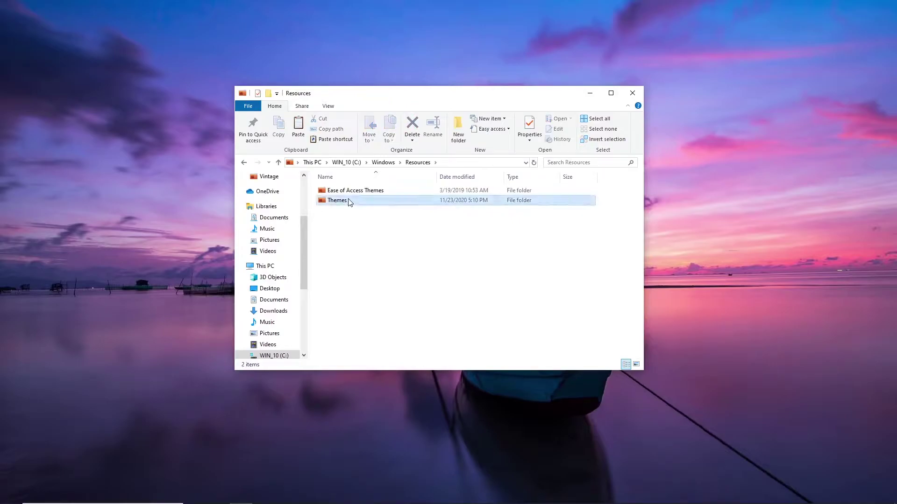
# Step: Paste the copied theme files into the Themes folder, granting administrator permission for all items
pyautogui.rightClick(372, 273)
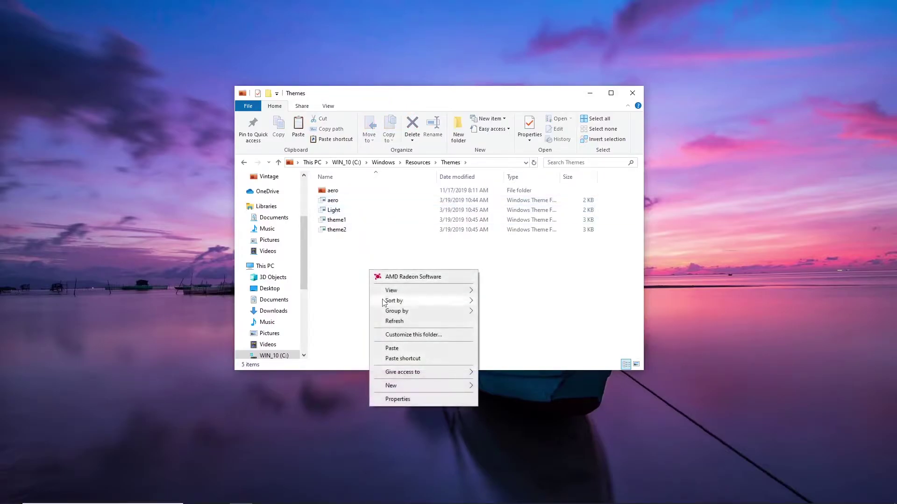
pyautogui.click(397, 347)
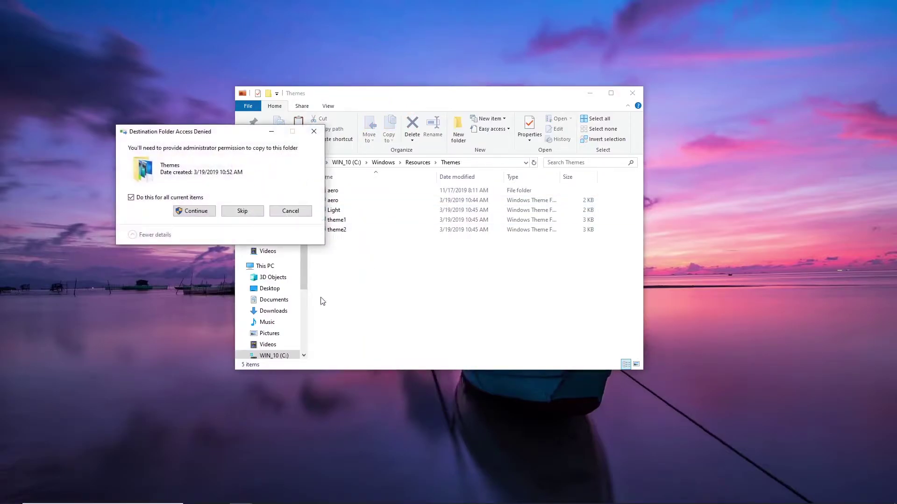
pyautogui.click(189, 210)
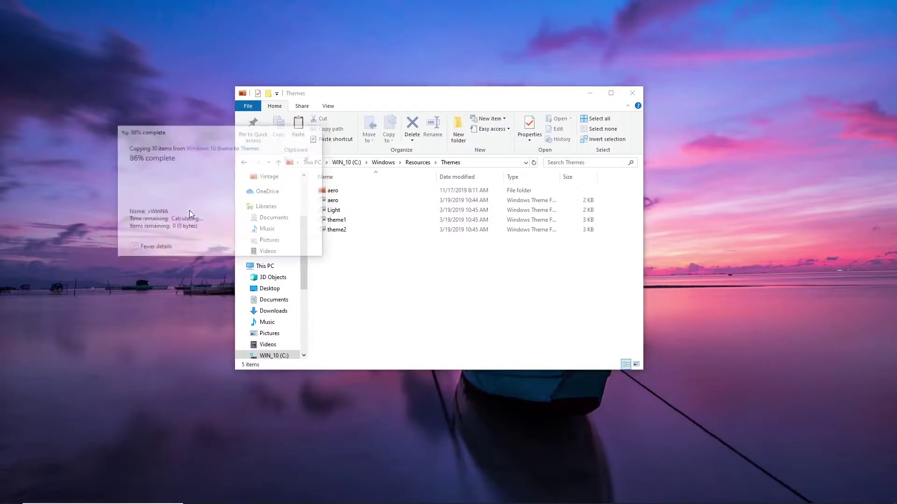
pyautogui.click(407, 358)
# Step: Open the Downloads folder in a second File Explorer window and place it beside the Themes window
pyautogui.moveTo(533, 99); pyautogui.dragTo(387, 99)
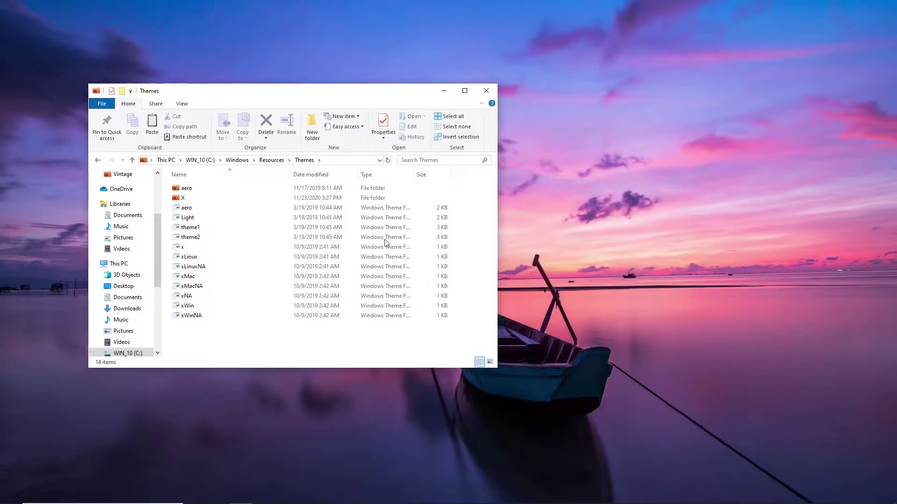
pyautogui.moveTo(270, 486)
pyautogui.middleClick(232, 489)
pyautogui.moveTo(243, 91); pyautogui.dragTo(577, 97)
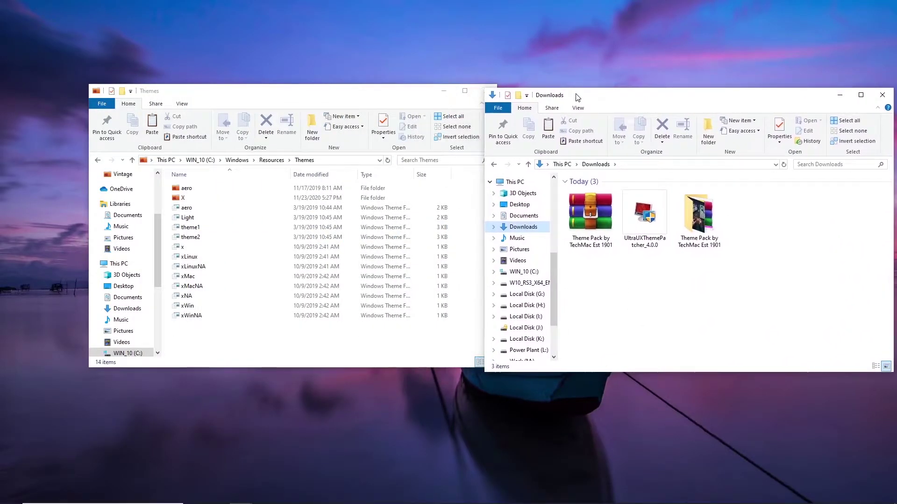
# Step: Apply the xLinuxNA theme in the desktop personalization settings and close Settings
pyautogui.rightClick(619, 403)
pyautogui.click(643, 397)
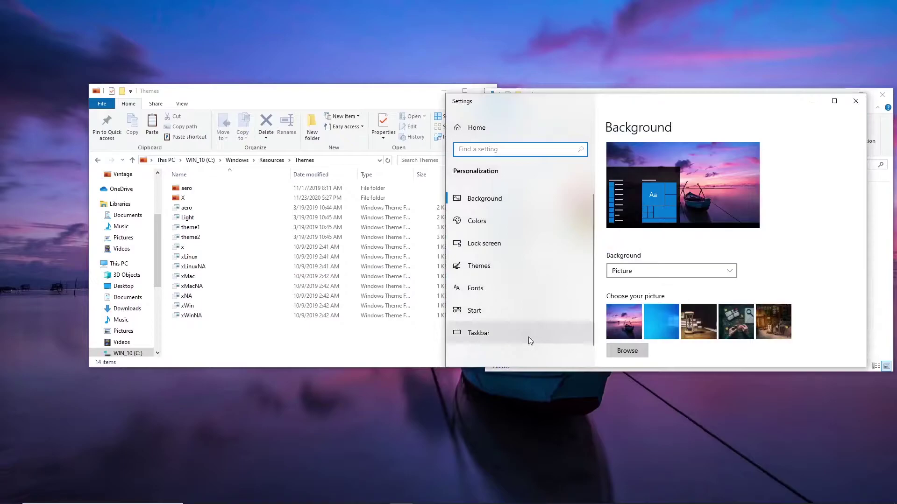
pyautogui.click(497, 271)
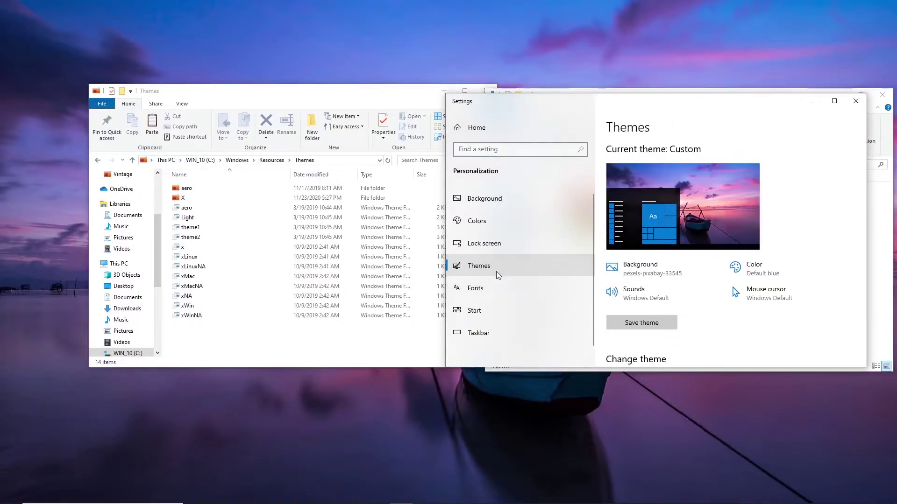
pyautogui.scroll(-6, 771, 321)
pyautogui.scroll(-5, 858, 312)
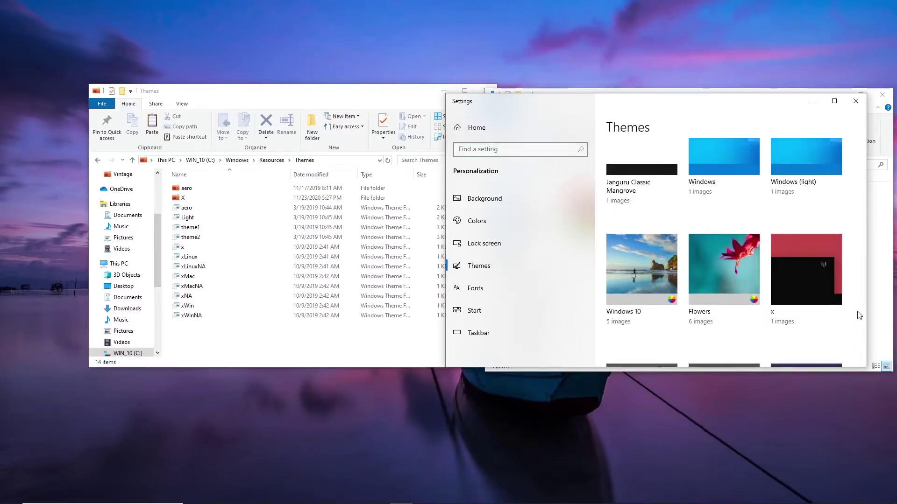
pyautogui.scroll(1, 821, 263)
pyautogui.scroll(-1, 822, 262)
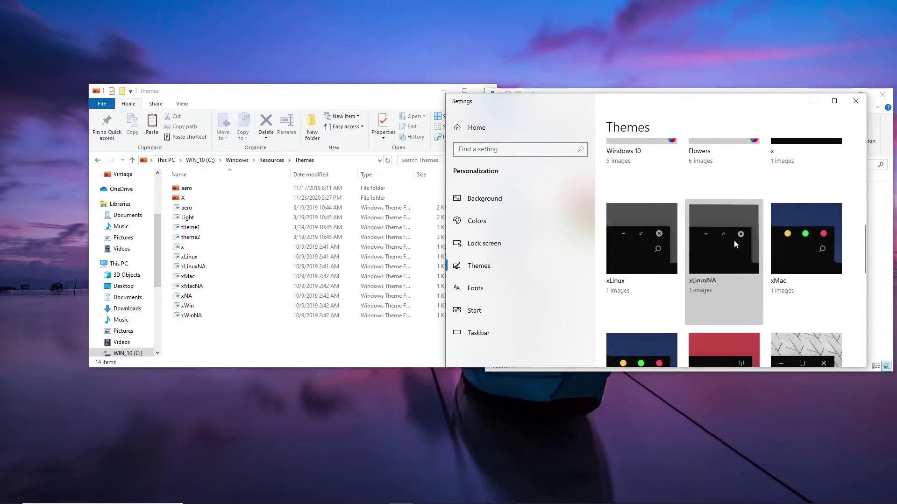
pyautogui.click(702, 273)
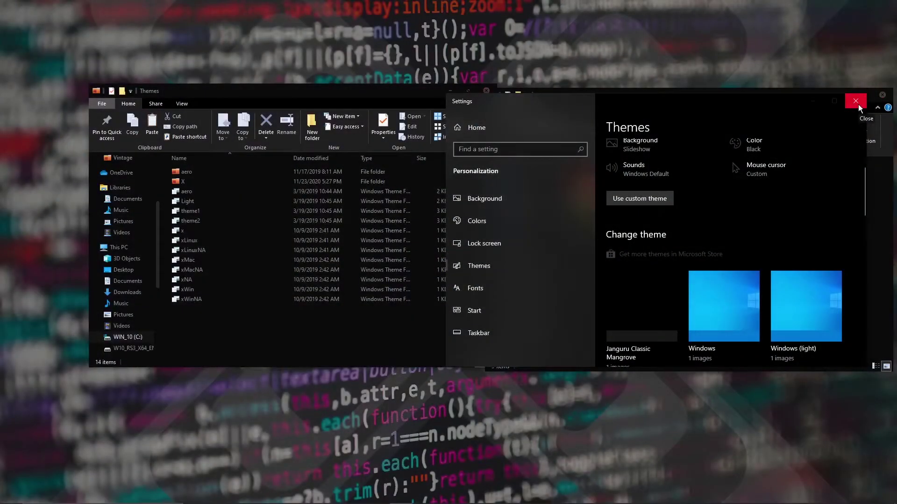
pyautogui.click(858, 105)
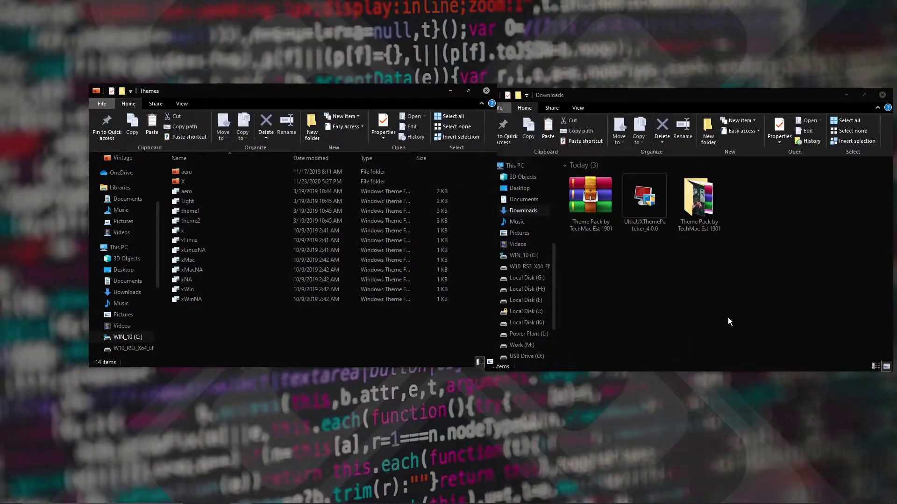
# Step: Run OldNewExplorerCfg from the OldNewExplorer folder of the extracted theme pack and install its shell extension
pyautogui.doubleClick(699, 215)
pyautogui.doubleClick(598, 178)
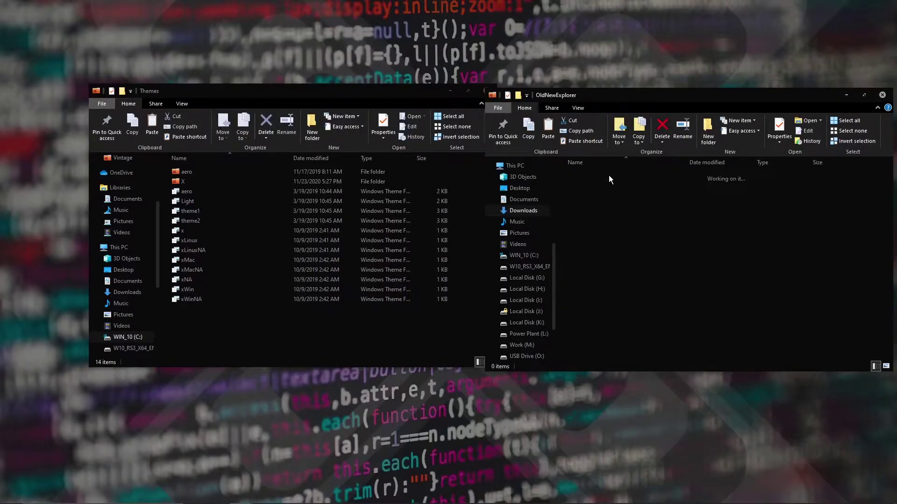
pyautogui.doubleClick(611, 196)
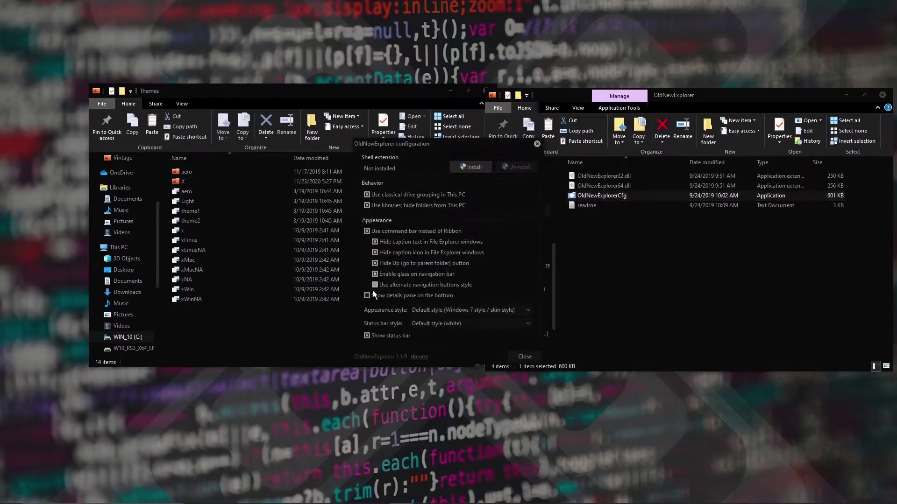
pyautogui.click(471, 169)
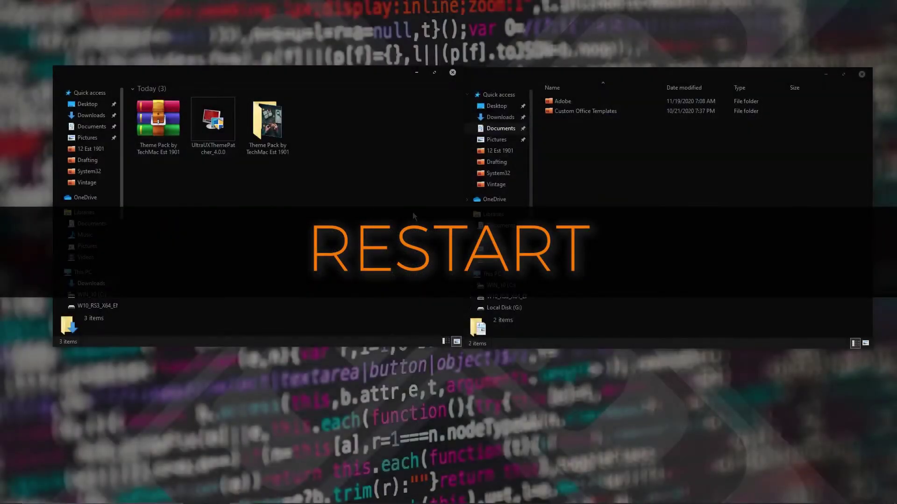
# Step: Launch the numix_upgraded installer from the numix_ipack folder of the extracted theme pack
pyautogui.doubleClick(270, 139)
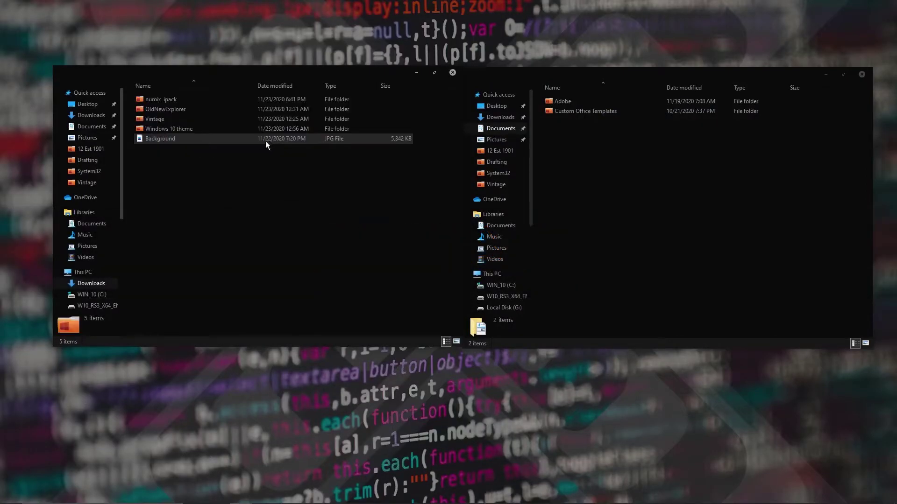
pyautogui.click(159, 99)
pyautogui.doubleClick(160, 99)
pyautogui.click(162, 99)
pyautogui.doubleClick(161, 99)
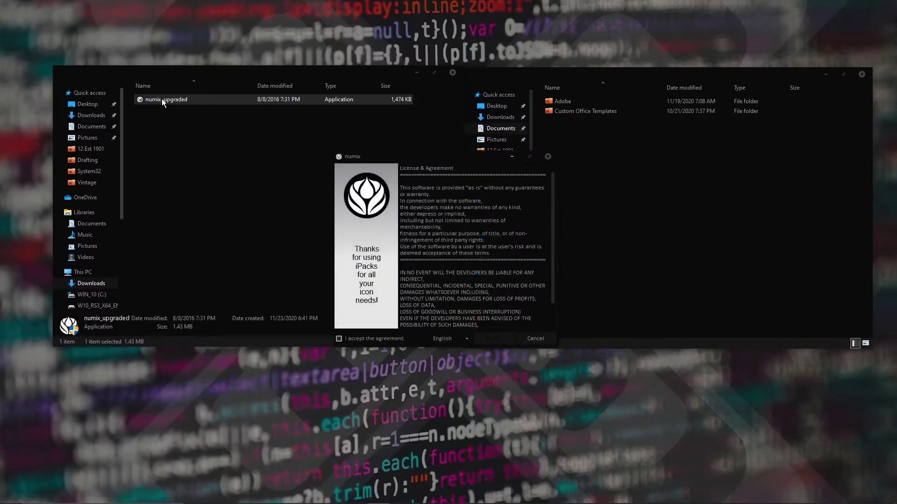
# Step: Accept the numix agreement and install the icon pack with all files patched and a restore point created
pyautogui.click(339, 339)
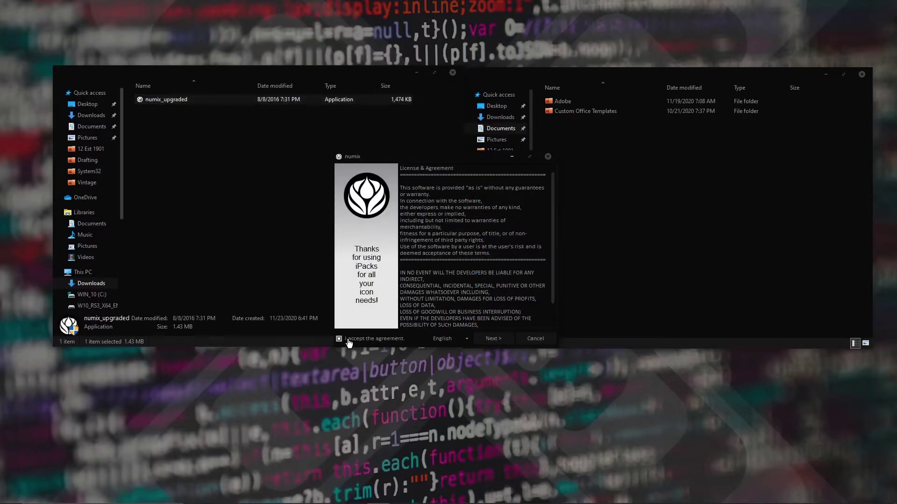
pyautogui.click(501, 339)
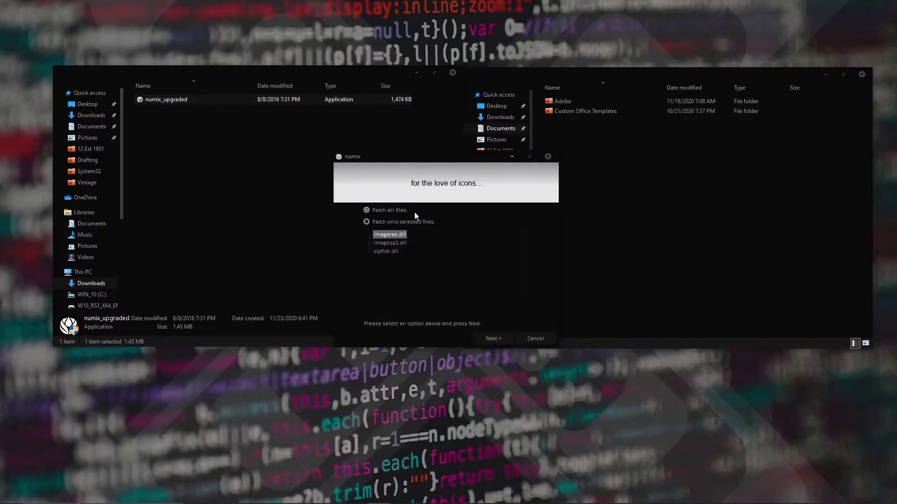
pyautogui.click(494, 339)
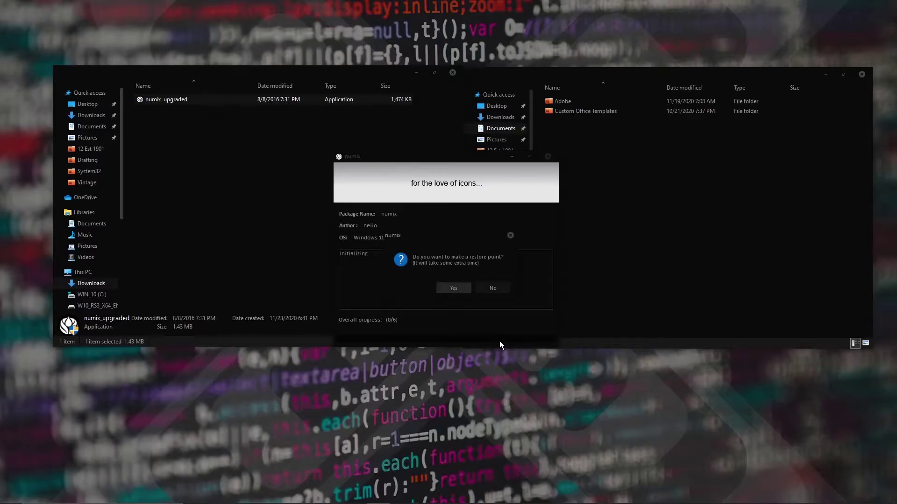
pyautogui.click(450, 287)
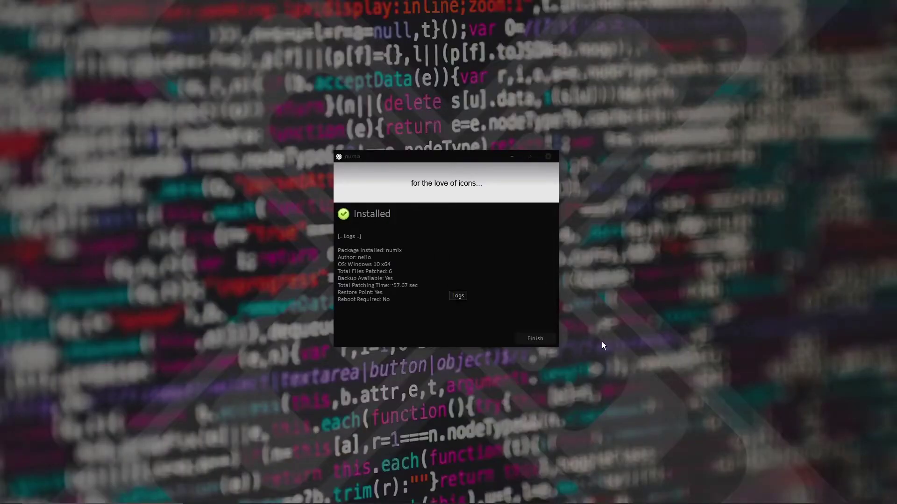
pyautogui.click(548, 340)
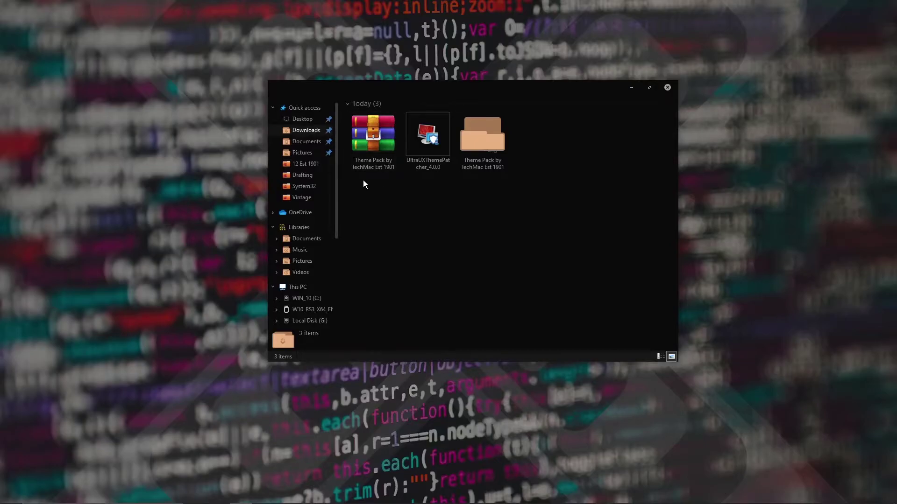
# Step: Set the Background image from the extracted theme pack as the desktop background and close the folder window
pyautogui.doubleClick(478, 146)
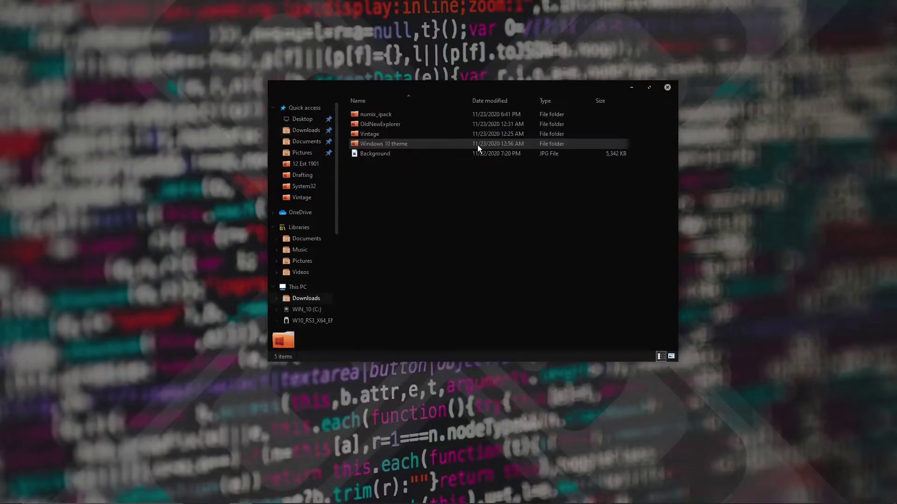
pyautogui.click(400, 157)
pyautogui.rightClick(401, 155)
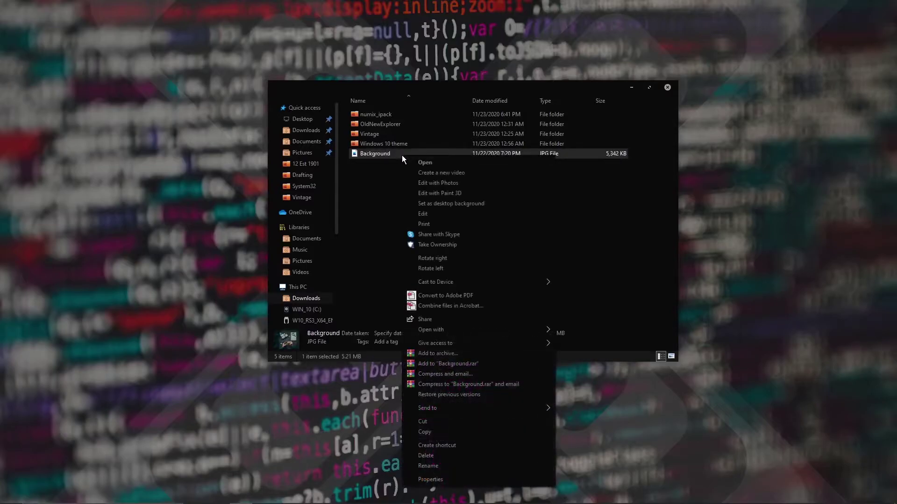
pyautogui.click(470, 204)
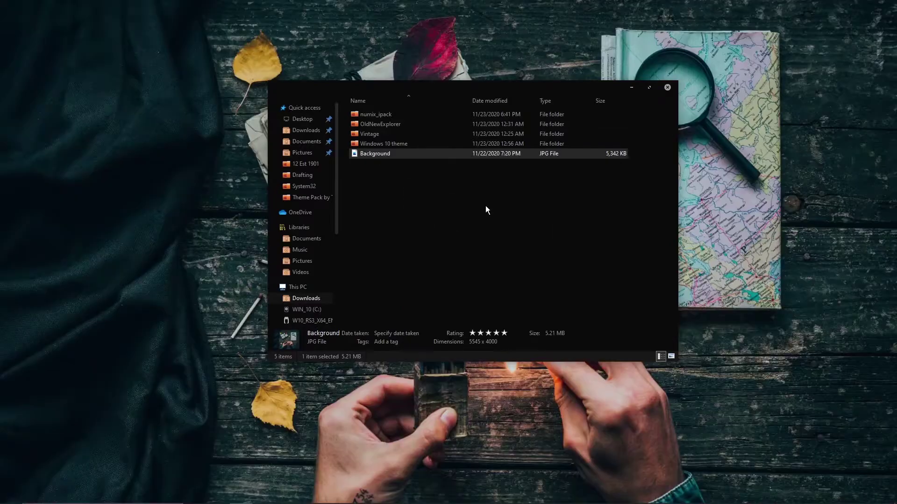
pyautogui.click(667, 87)
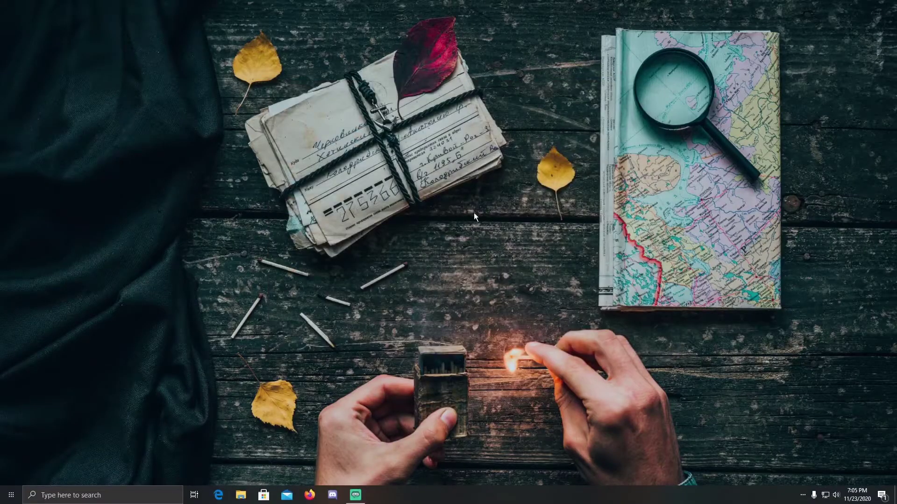
pyautogui.rightClick(455, 204)
pyautogui.click(479, 245)
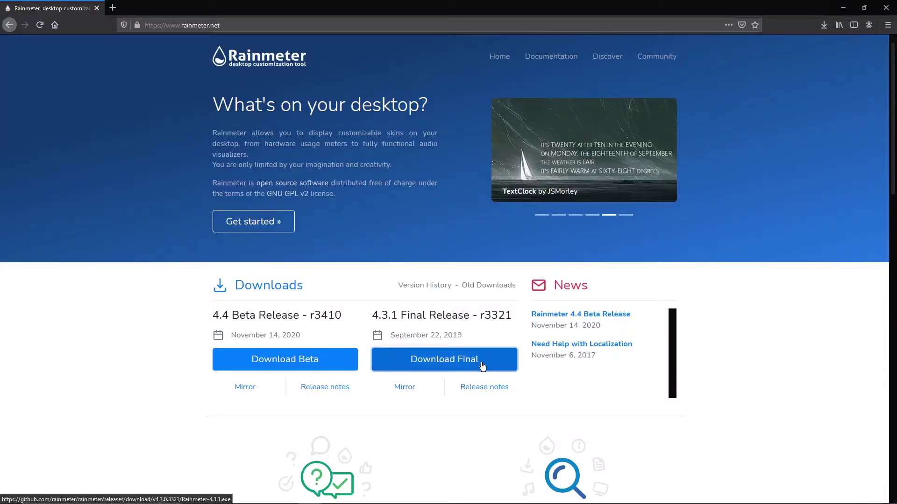
# Step: Download the Rainmeter 4.3.1 final release from rainmeter.net in Firefox and show the saved installer in its folder
pyautogui.click(482, 366)
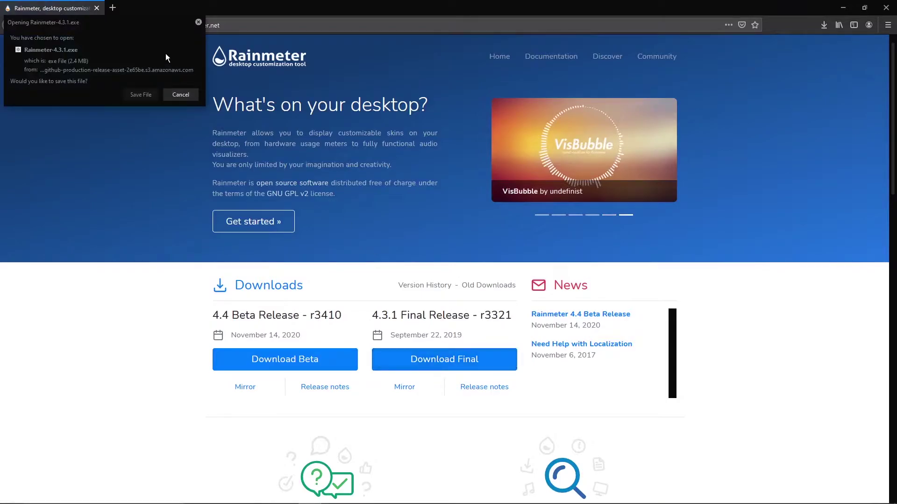
pyautogui.click(144, 94)
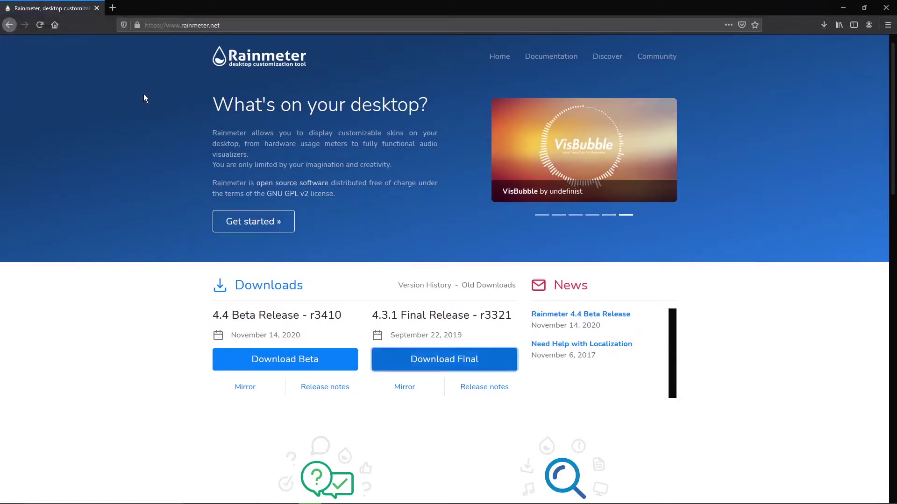
pyautogui.click(823, 24)
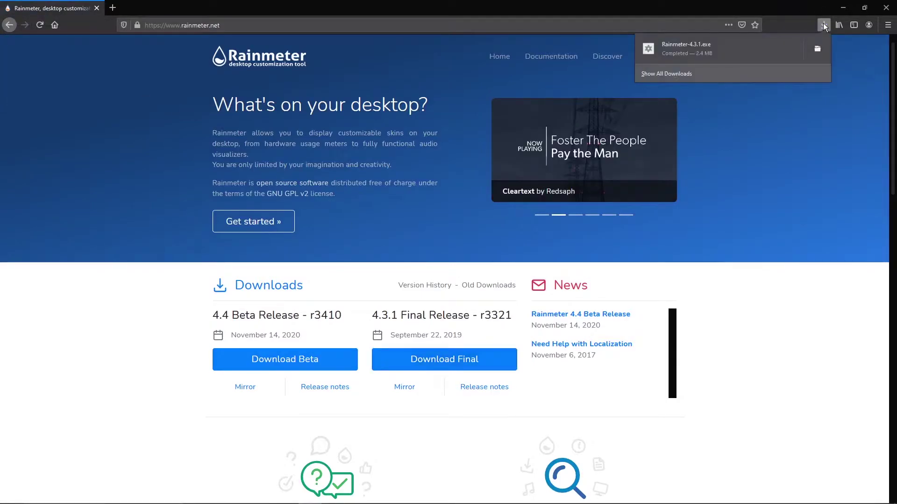
pyautogui.click(817, 47)
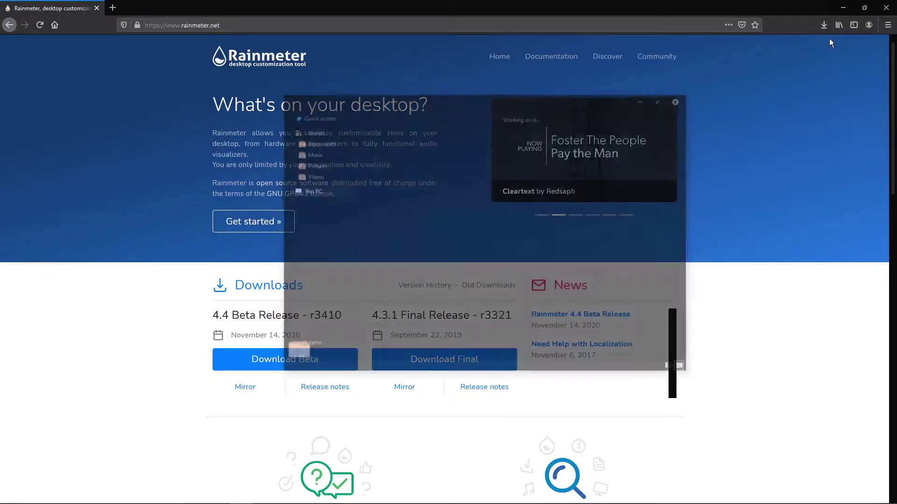
pyautogui.click(843, 7)
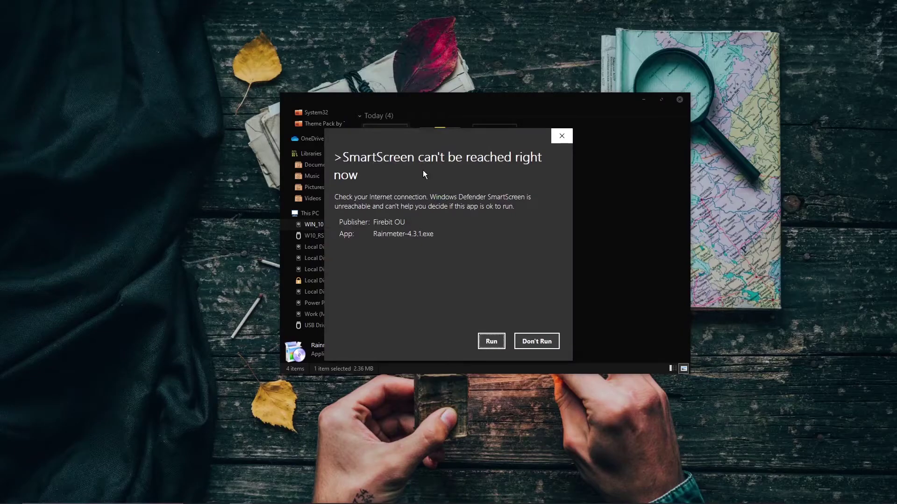
# Step: Install the 64-bit version of Rainmeter as a standard installation that launches on startup, and finish the setup
pyautogui.click(491, 341)
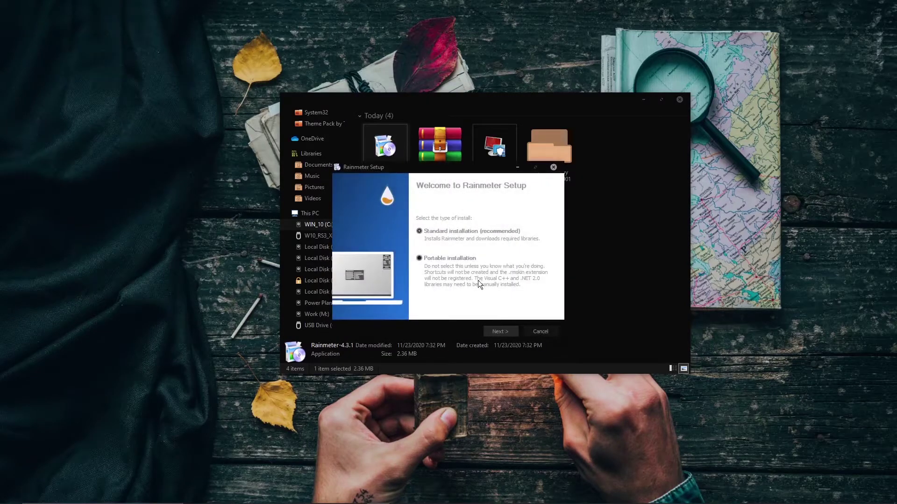
pyautogui.click(512, 332)
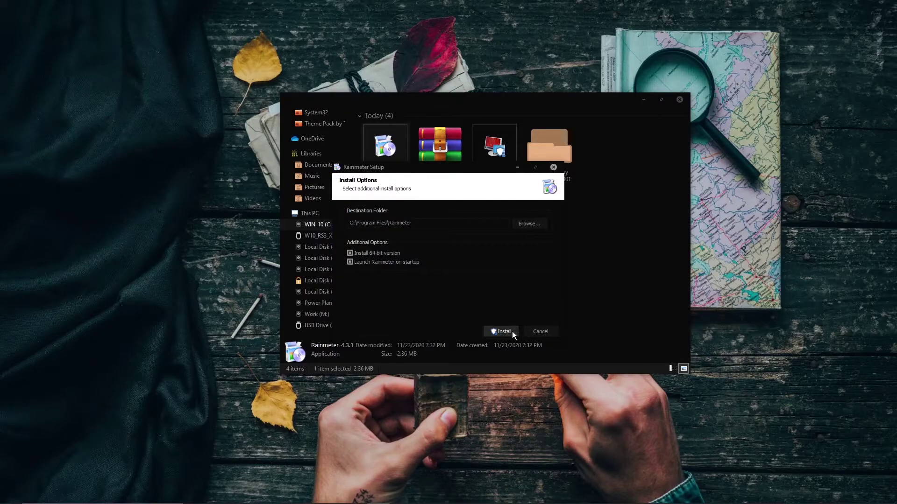
pyautogui.click(512, 332)
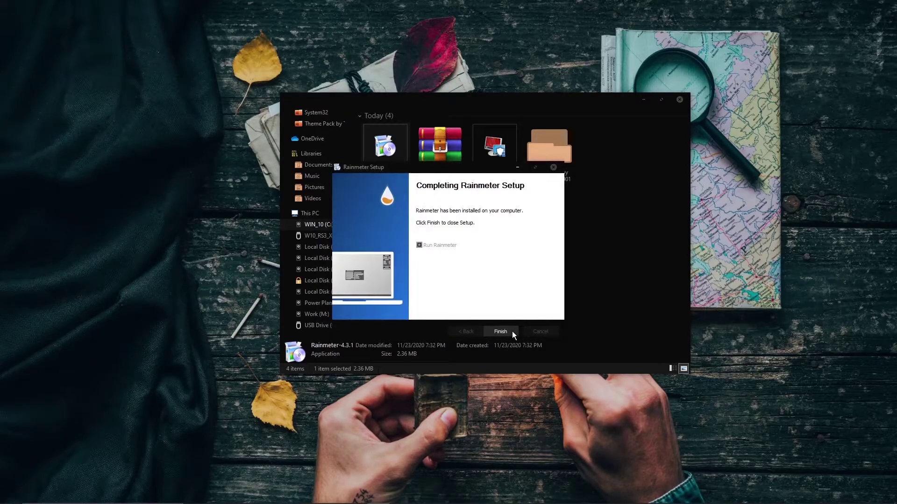
pyautogui.click(512, 332)
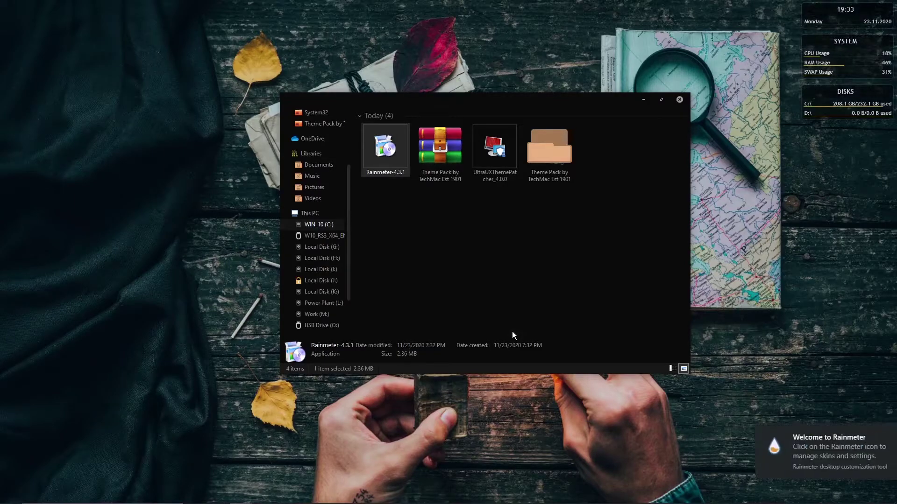
# Step: Minimize the folder window and unload the default illustro disk, system and clock skins from the desktop
pyautogui.click(643, 100)
pyautogui.rightClick(544, 196)
pyautogui.click(584, 301)
pyautogui.rightClick(820, 91)
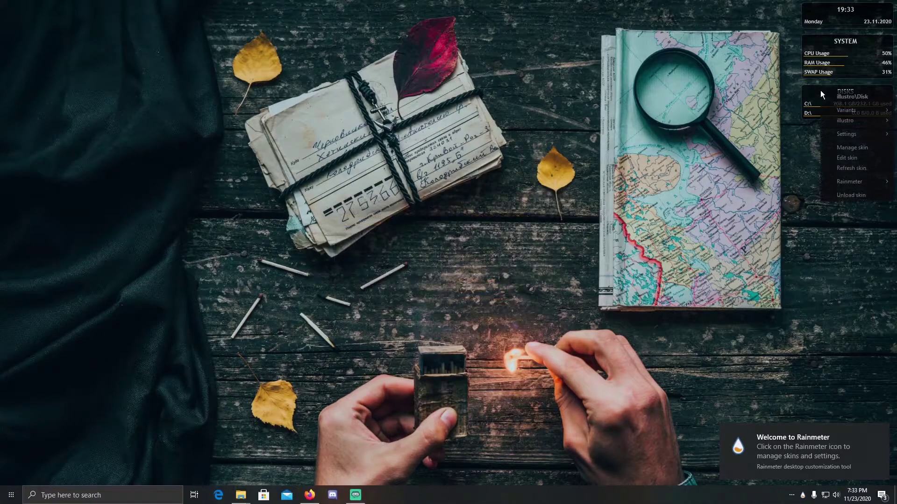
pyautogui.click(853, 195)
pyautogui.rightClick(818, 42)
pyautogui.click(841, 146)
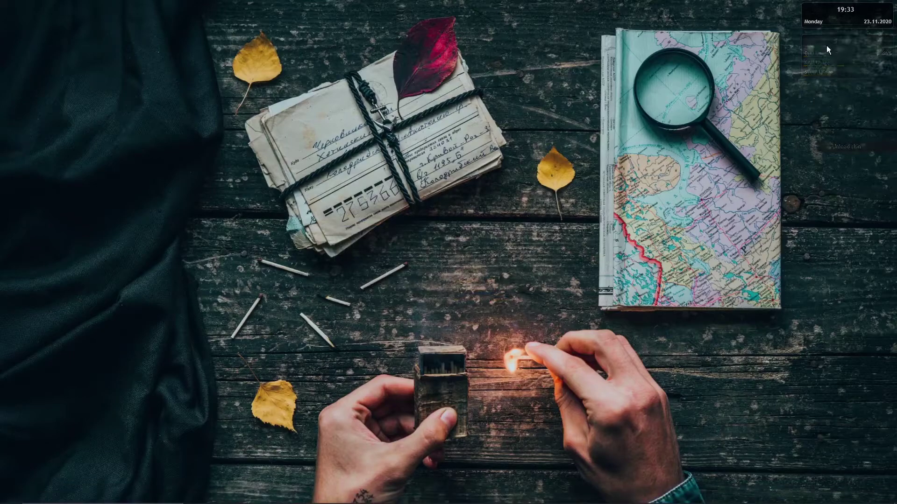
pyautogui.rightClick(815, 10)
pyautogui.click(851, 115)
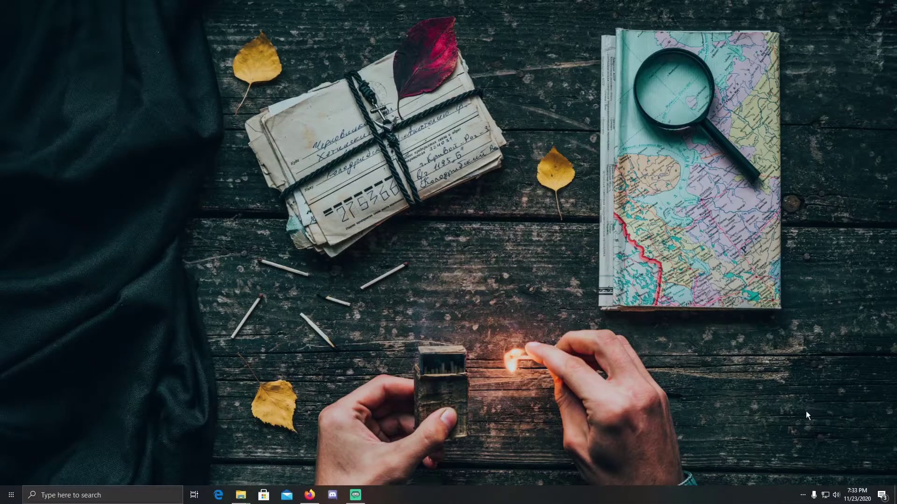
# Step: Open the Manage Rainmeter window
pyautogui.click(802, 495)
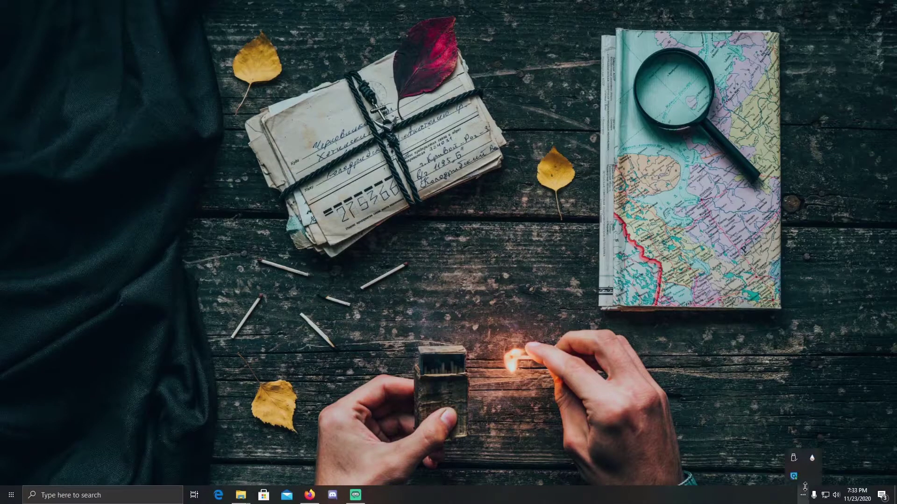
pyautogui.click(813, 458)
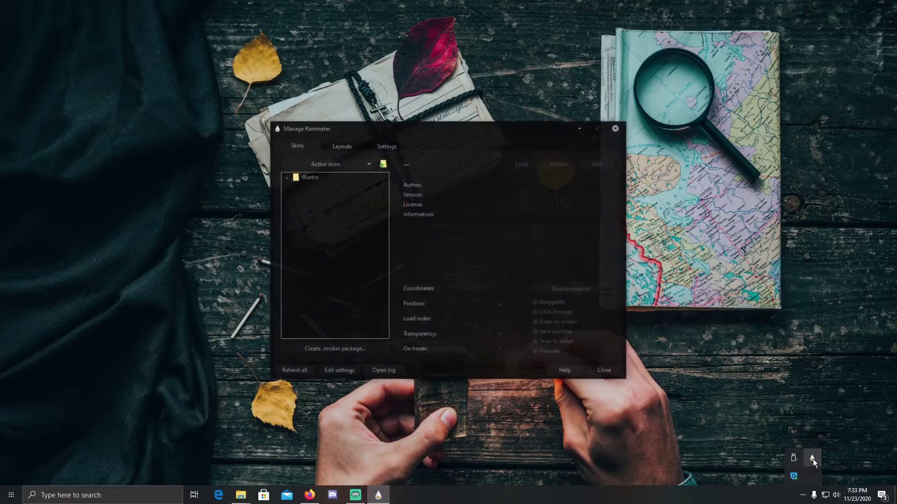
# Step: Open Rainmeter's skins folder, browse to the Theme Pack by TechMac Est 1901 folder in Downloads and copy its Vintage folder
pyautogui.rightClick(298, 178)
pyautogui.click(326, 195)
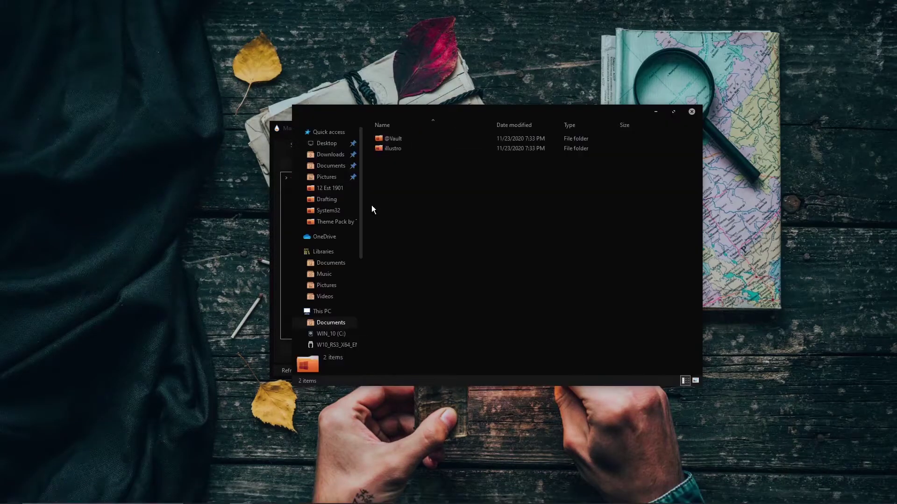
pyautogui.click(330, 154)
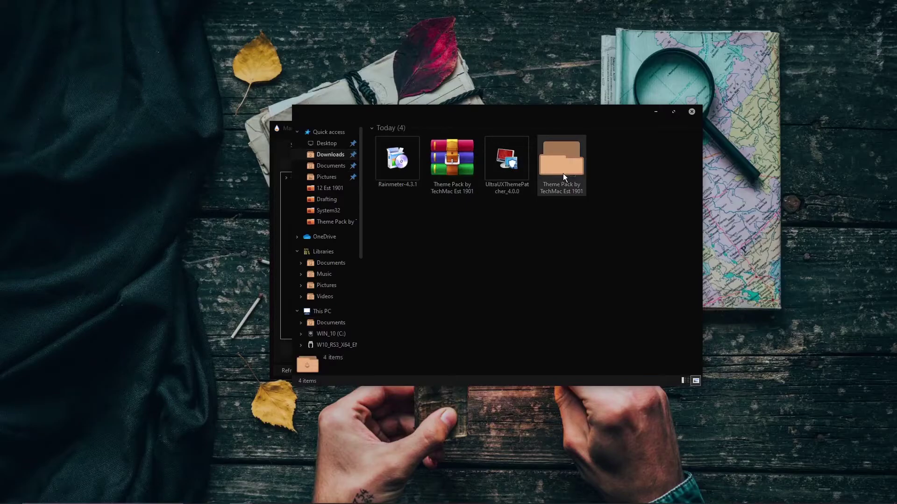
pyautogui.click(562, 173)
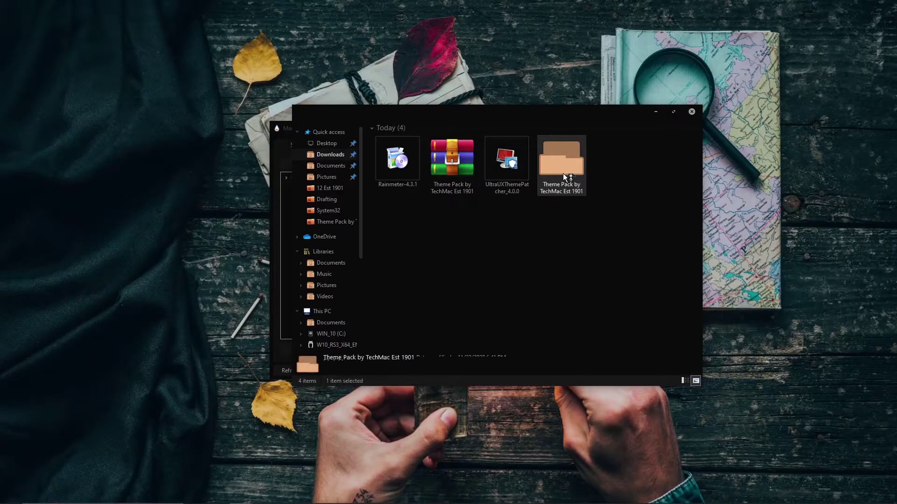
pyautogui.doubleClick(562, 173)
pyautogui.click(390, 158)
pyautogui.rightClick(391, 158)
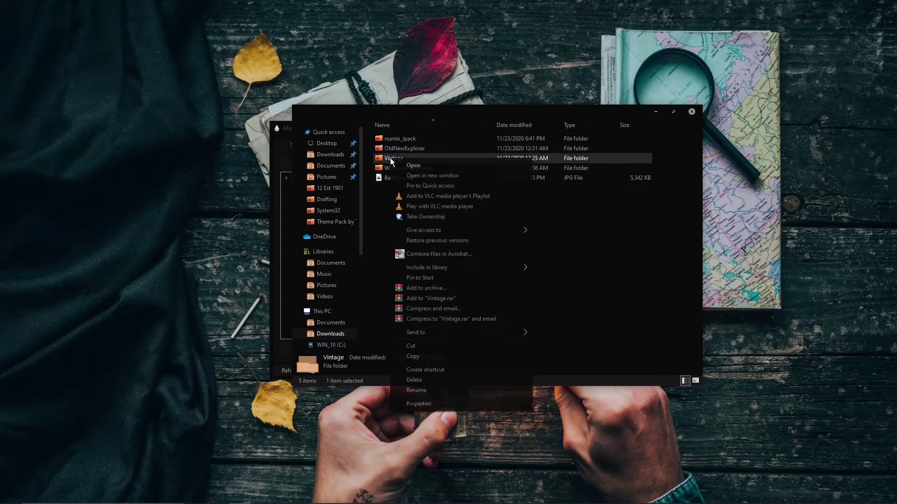
pyautogui.click(413, 356)
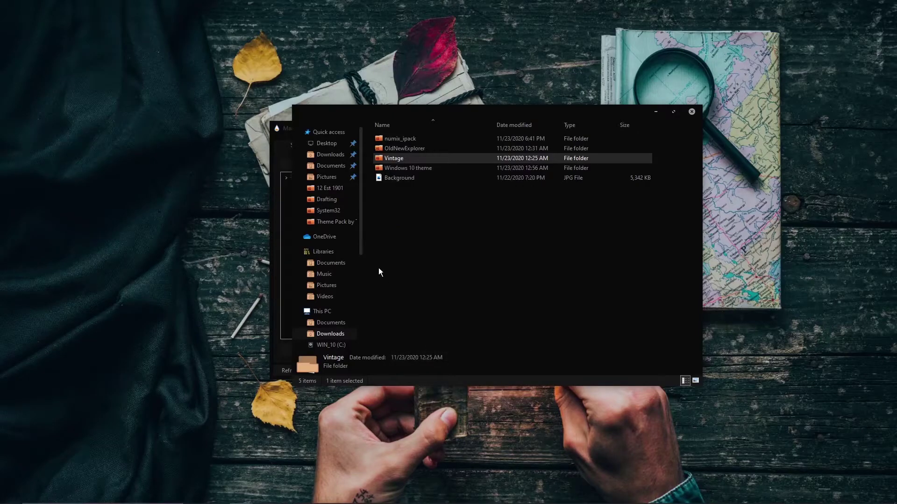
# Step: Paste the Vintage folder into the Skins folder under Documents, minimize the folder window and refresh all Rainmeter skins
pyautogui.click(327, 168)
pyautogui.click(402, 158)
pyautogui.doubleClick(402, 158)
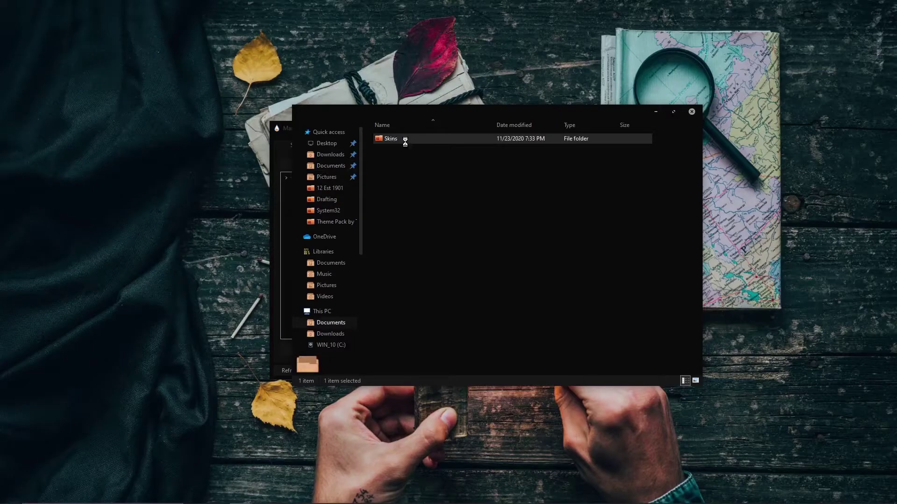
pyautogui.doubleClick(405, 141)
pyautogui.rightClick(421, 207)
pyautogui.click(452, 285)
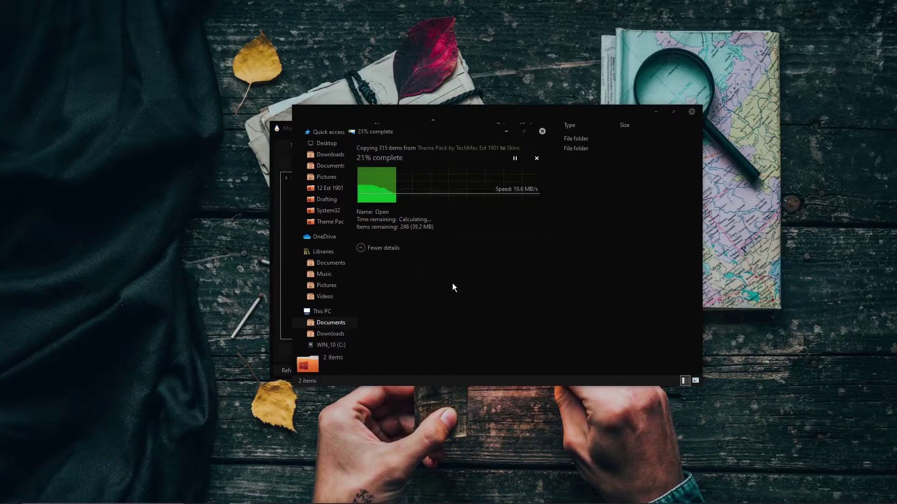
pyautogui.click(657, 112)
pyautogui.click(300, 370)
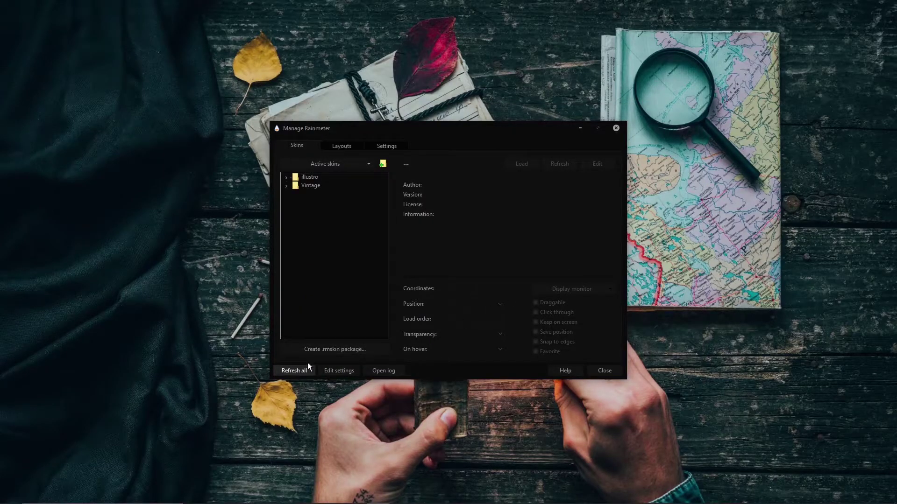
# Step: Load the Clock - 2.ini skin from Vintage's Analog clock folder and set its position to On desktop
pyautogui.click(286, 186)
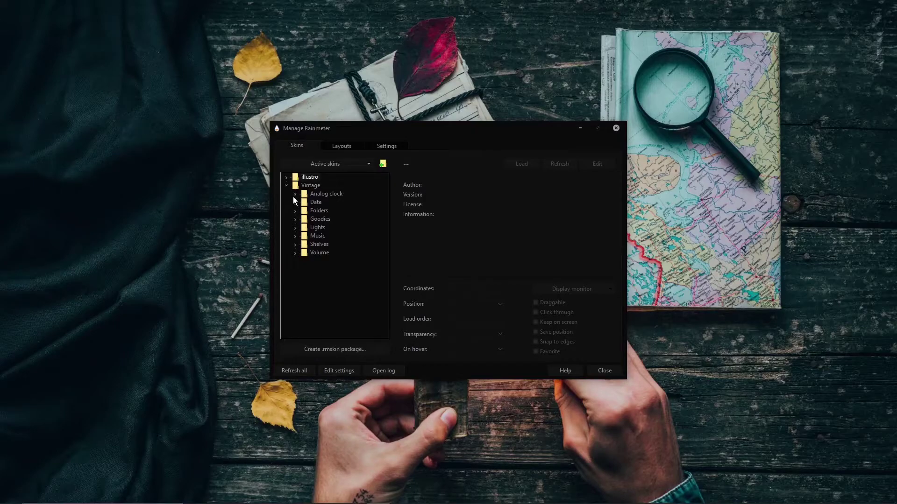
pyautogui.click(295, 194)
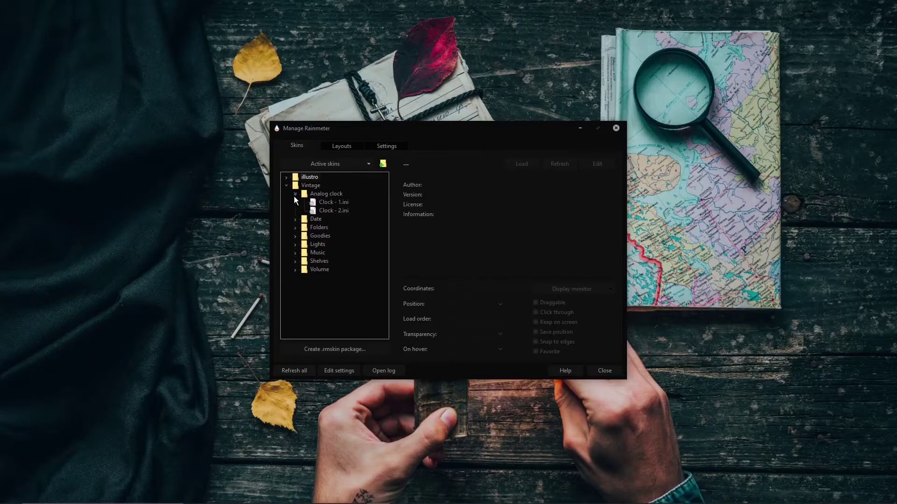
pyautogui.click(333, 210)
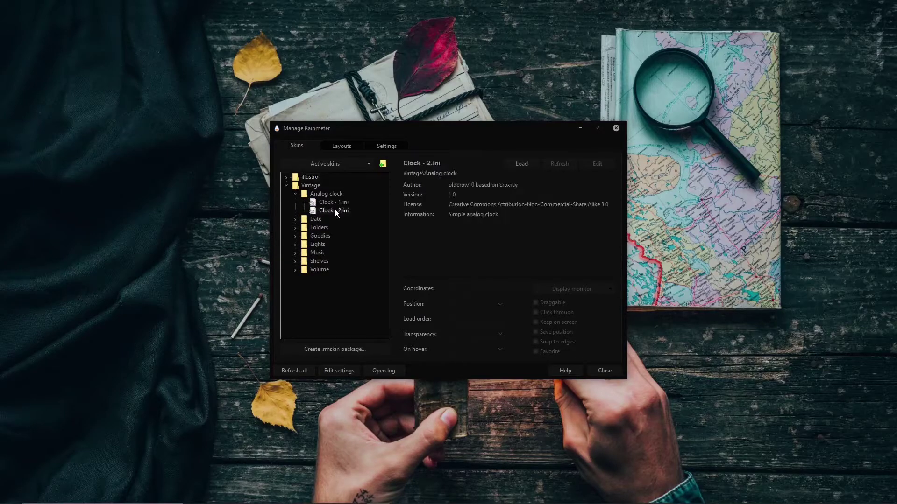
pyautogui.click(525, 163)
pyautogui.click(497, 303)
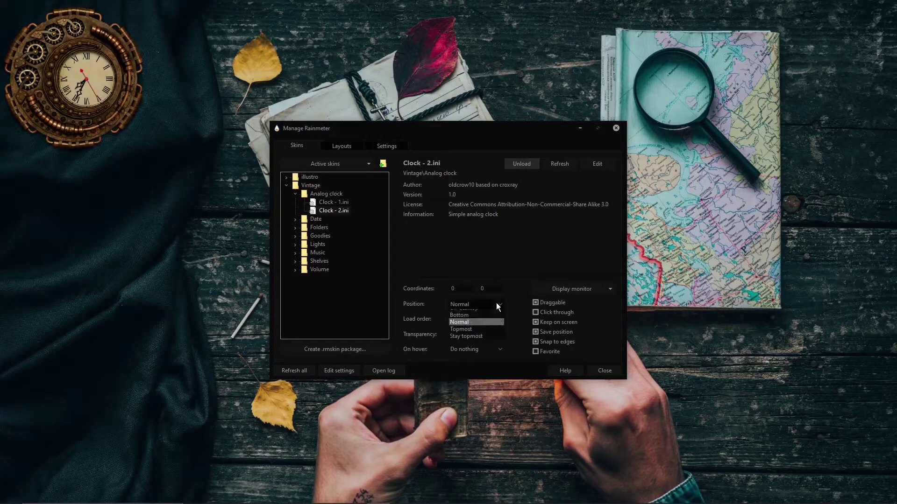
pyautogui.click(488, 312)
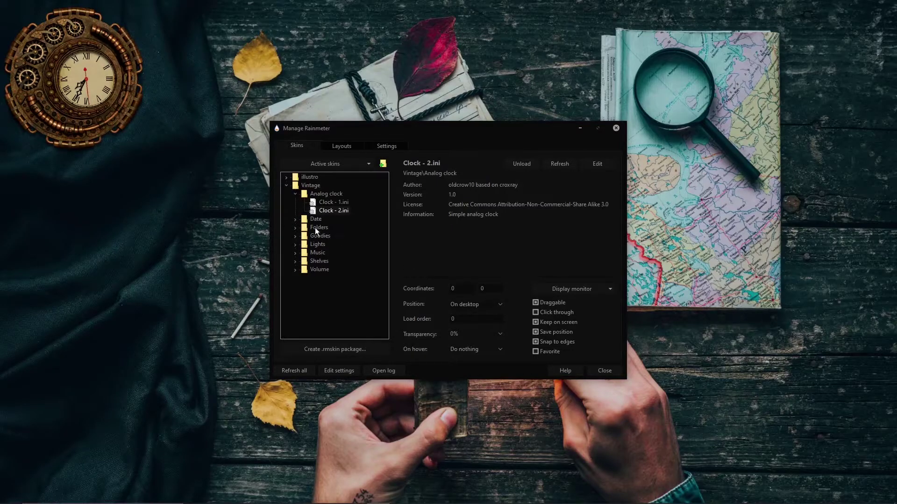
# Step: Load the Vintage Date - 2.ini skin, set its vertical coordinate to 423 and its position to On desktop
pyautogui.click(295, 220)
pyautogui.click(329, 228)
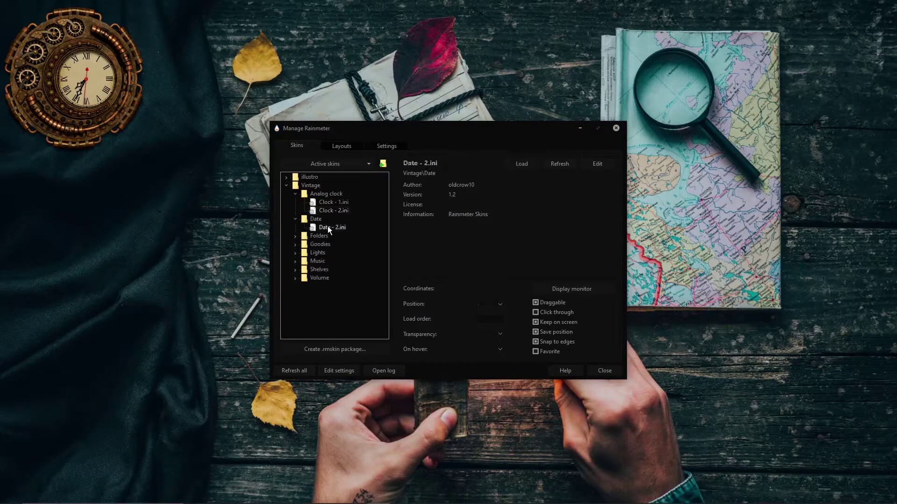
pyautogui.click(522, 164)
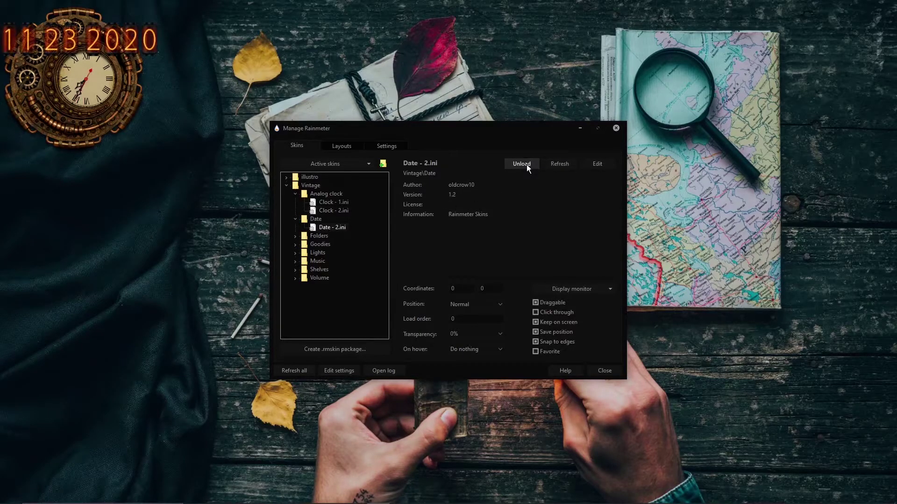
pyautogui.click(452, 288)
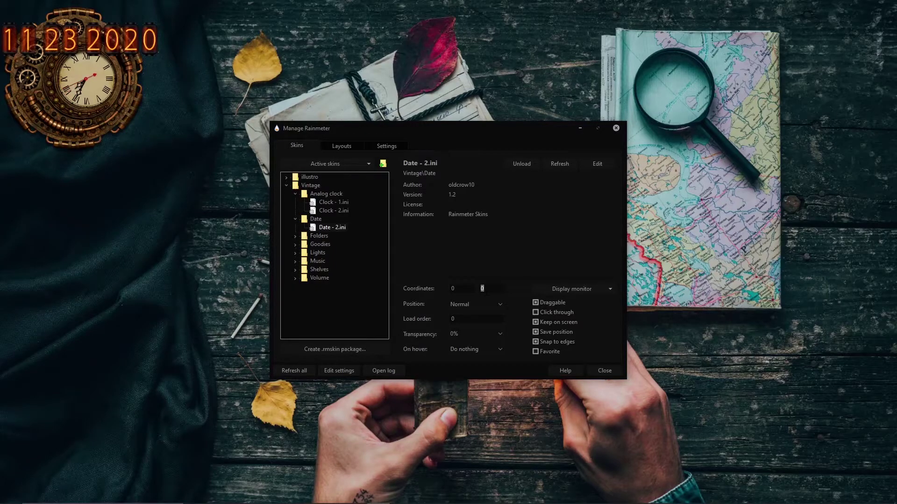
pyautogui.write('423')
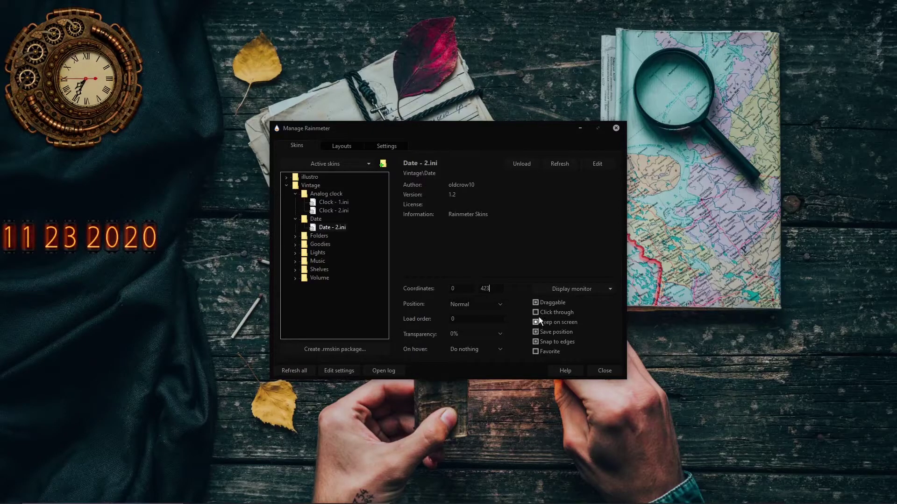
pyautogui.click(495, 302)
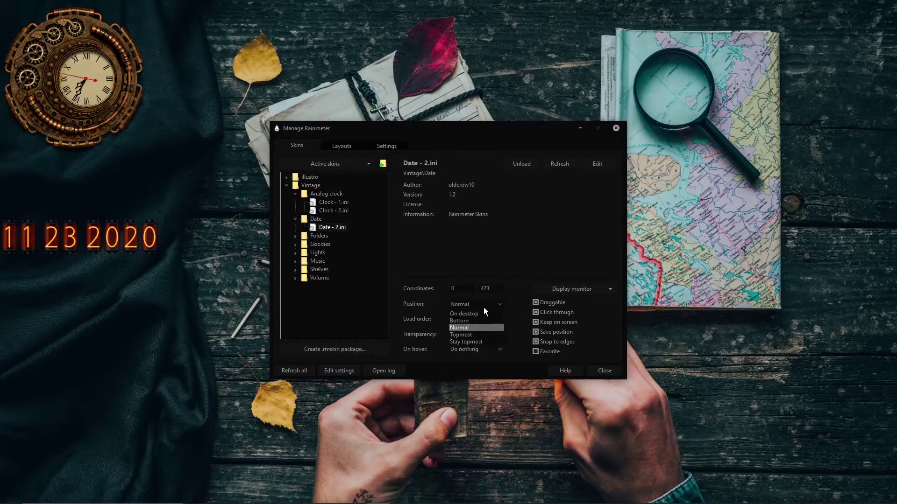
pyautogui.click(471, 315)
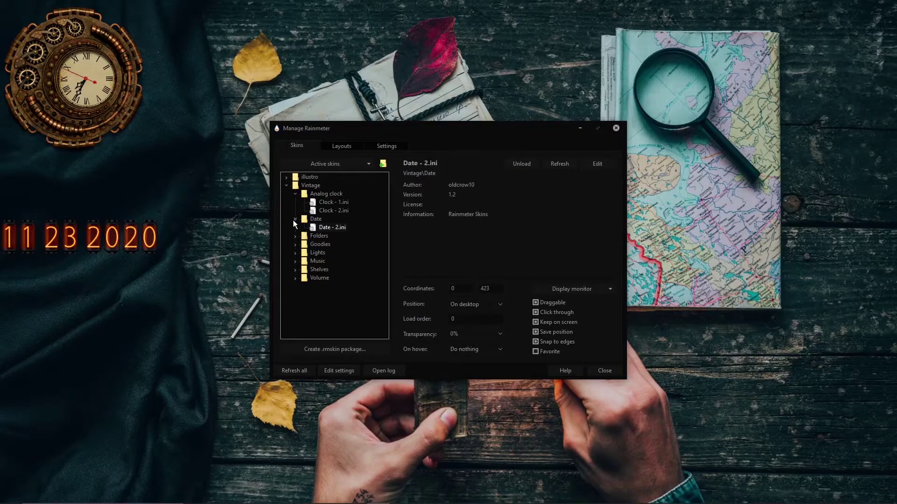
# Step: Load the Documents.ini skin from Vintage's Folders group at coordinates 1802, 277 and set its position to On desktop
pyautogui.click(295, 236)
pyautogui.click(305, 244)
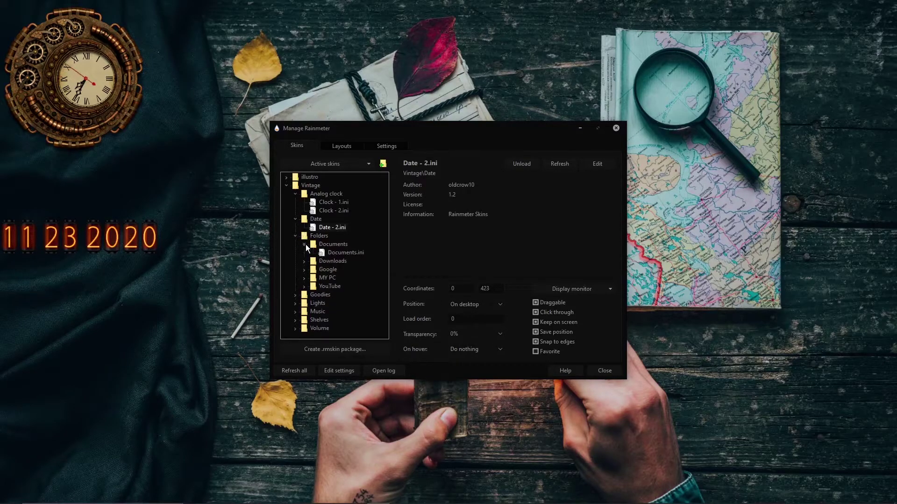
pyautogui.click(327, 251)
pyautogui.click(530, 167)
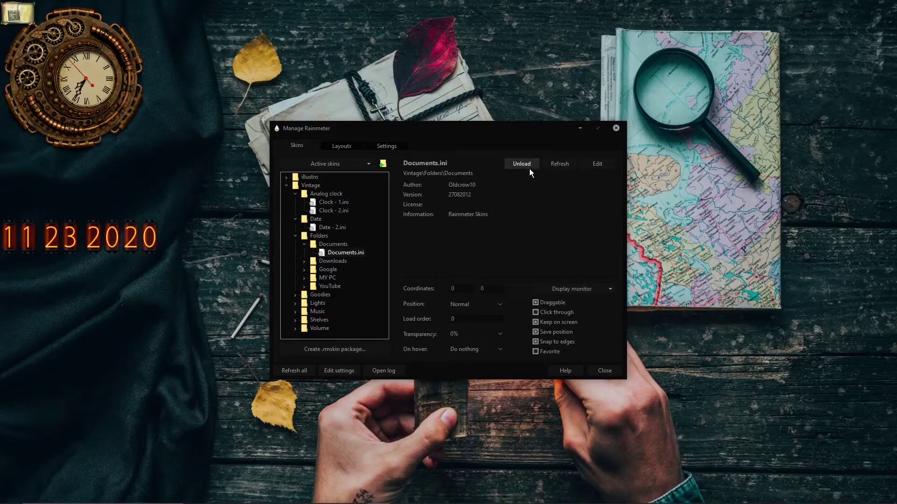
pyautogui.click(462, 288)
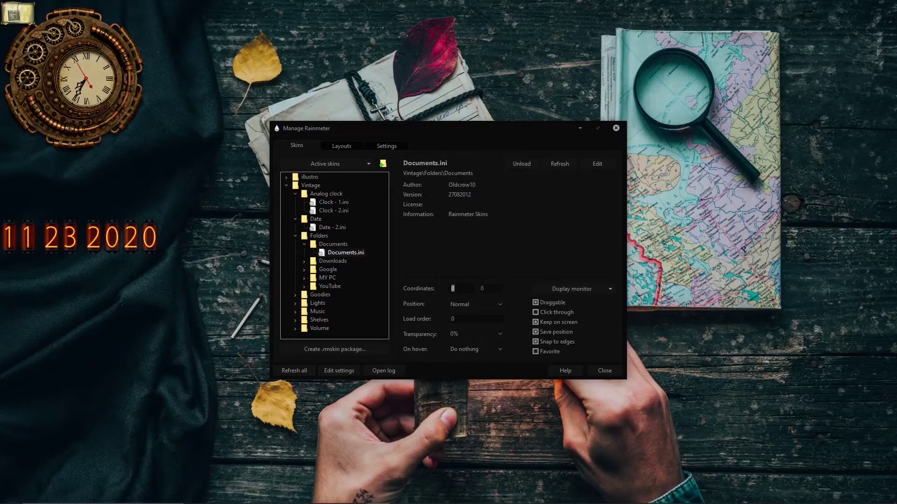
pyautogui.write('180')
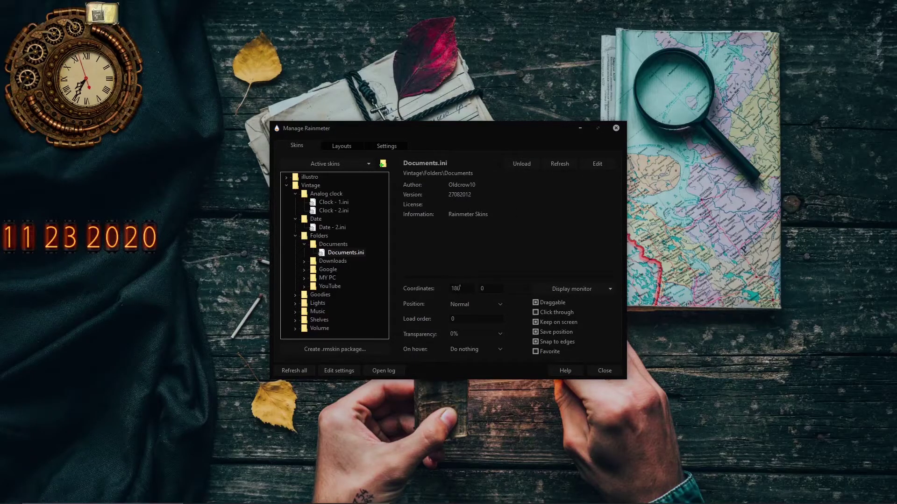
pyautogui.write('0')
pyautogui.press('Tab')
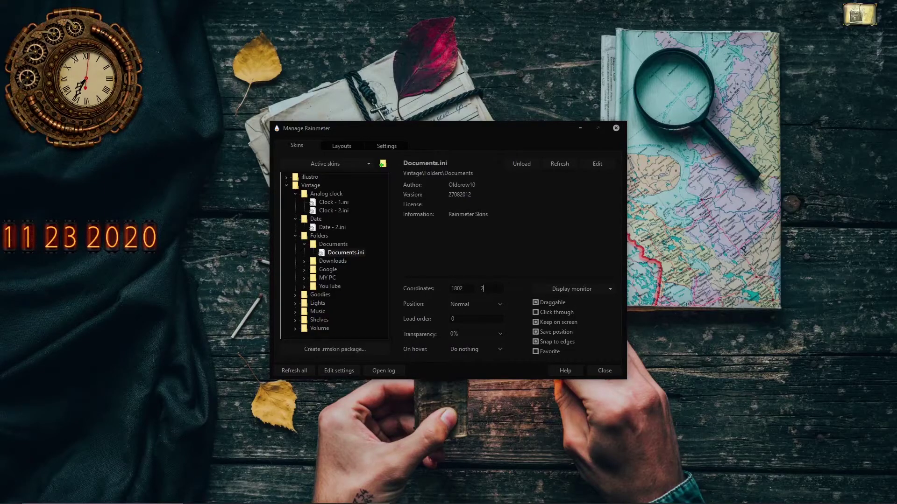
pyautogui.write('277')
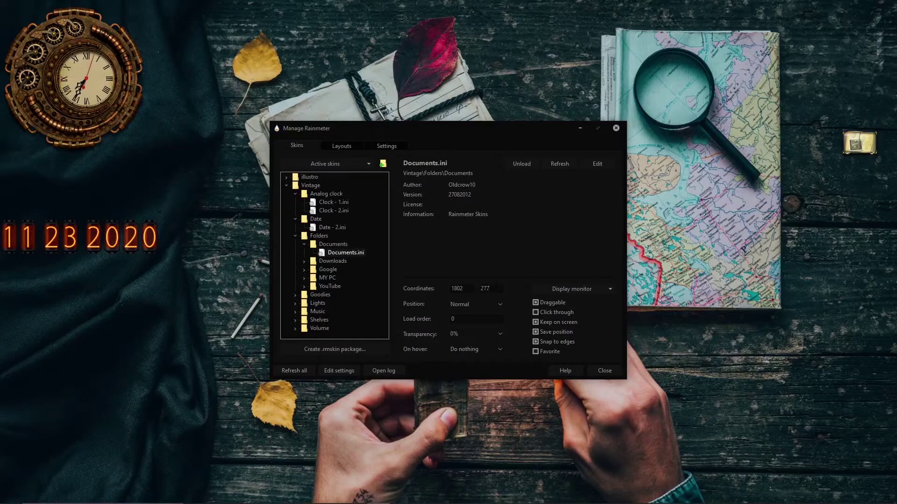
pyautogui.click(497, 304)
pyautogui.click(484, 315)
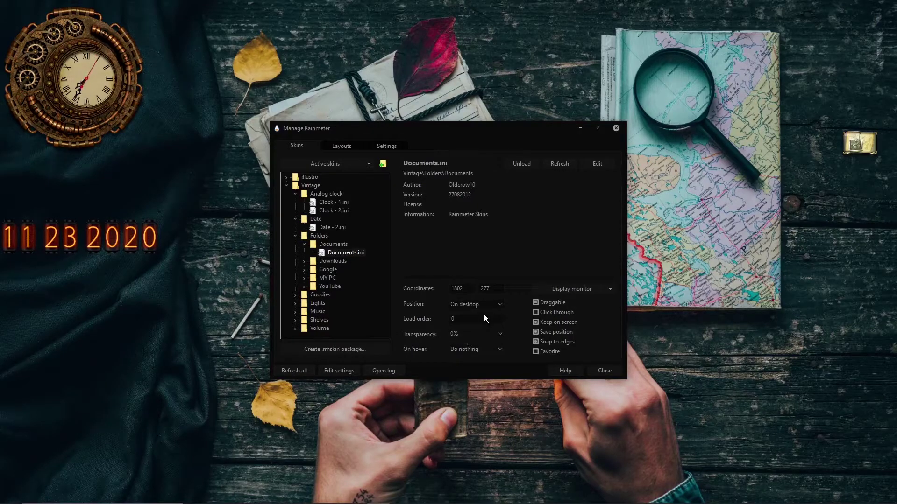
# Step: Load the Downloads.ini folder skin at coordinates 1774, 112 and set its position to On desktop
pyautogui.click(304, 262)
pyautogui.click(338, 270)
pyautogui.click(532, 163)
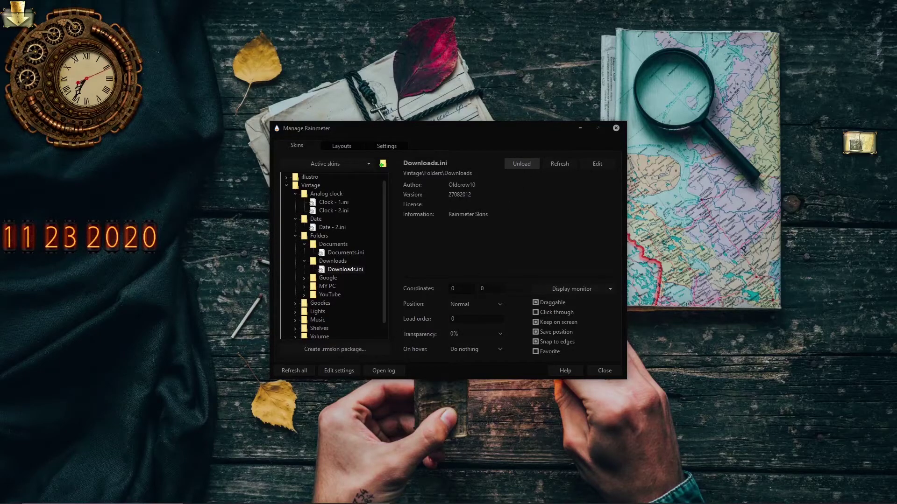
pyautogui.click(453, 288)
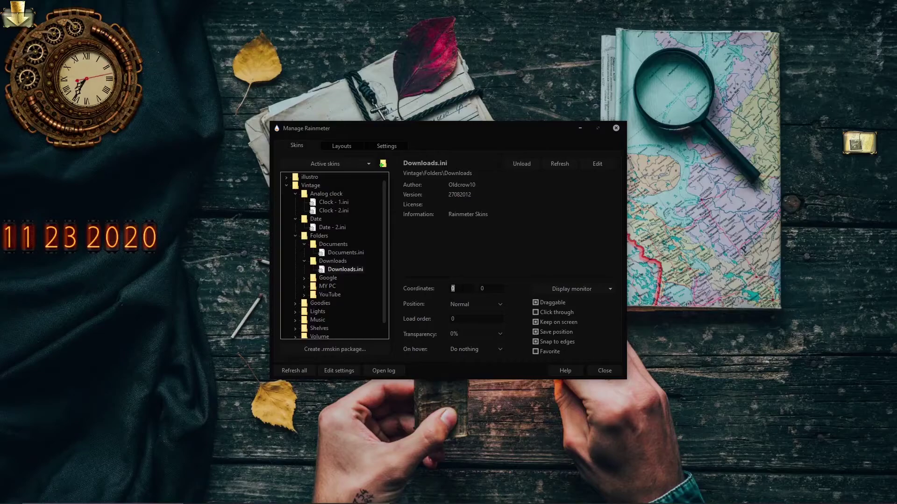
pyautogui.write('1774')
pyautogui.press('Return')
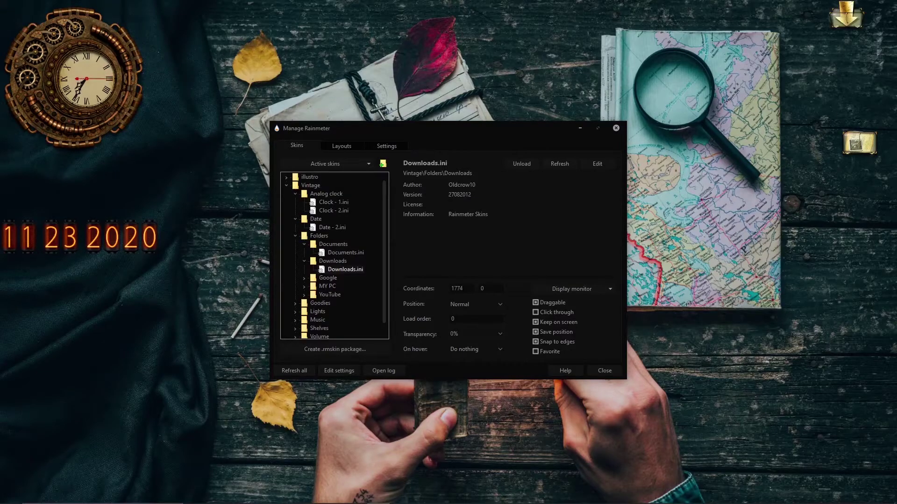
pyautogui.click(482, 288)
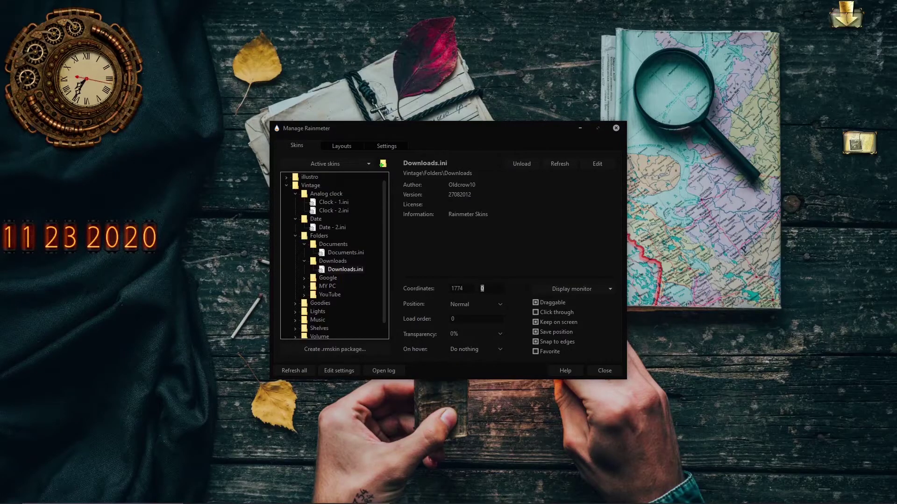
pyautogui.write('112')
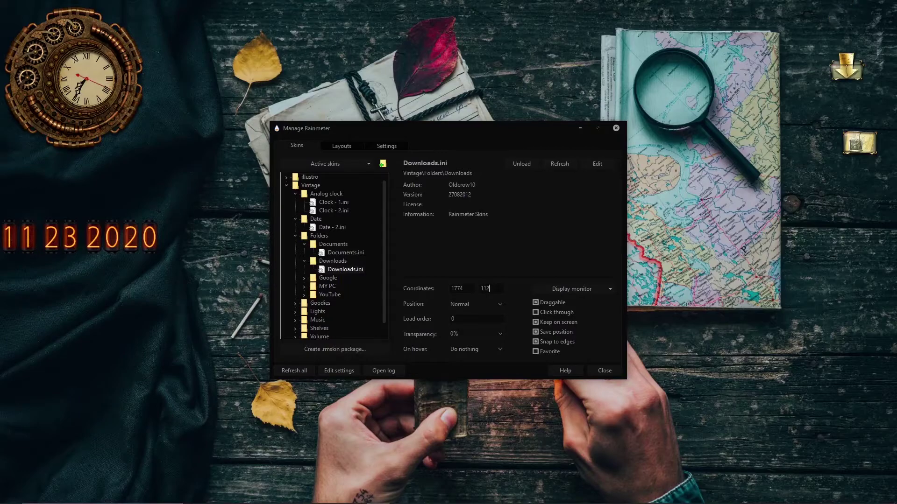
pyautogui.click(491, 307)
pyautogui.click(486, 314)
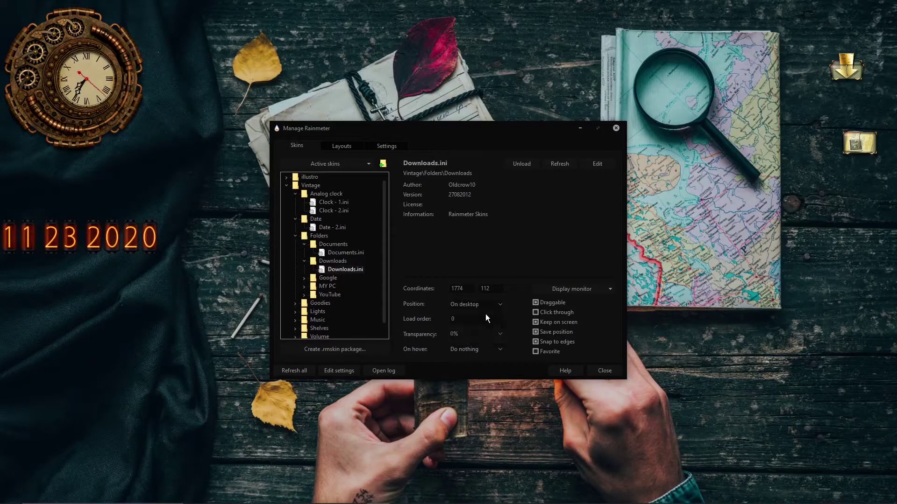
# Step: Load the Animated Earth 64.ini skin from the Google folder at coordinates 1709, 402 and set its position to On desktop
pyautogui.click(303, 278)
pyautogui.click(353, 285)
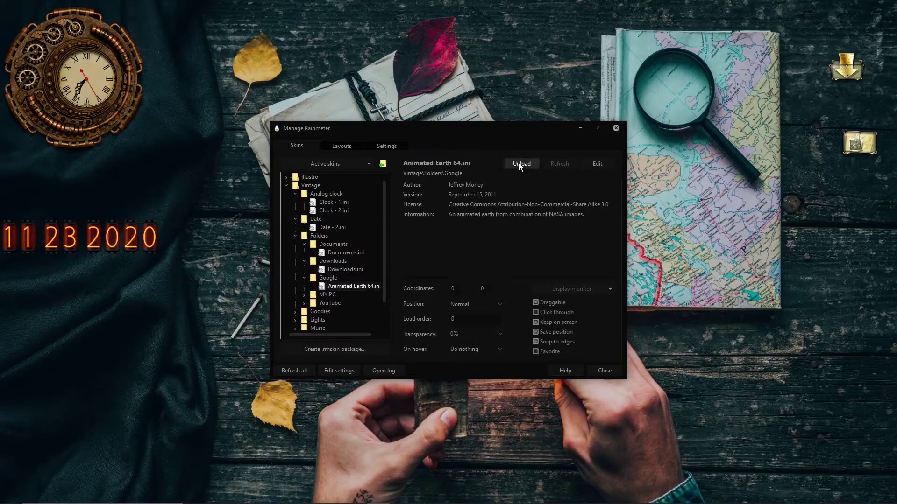
pyautogui.click(518, 164)
pyautogui.doubleClick(454, 288)
pyautogui.write('1709')
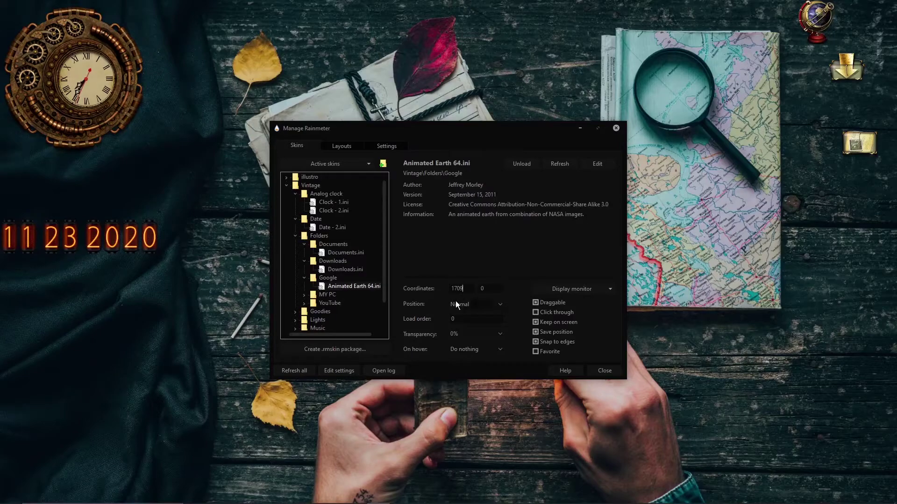
pyautogui.press('Tab')
pyautogui.write('402')
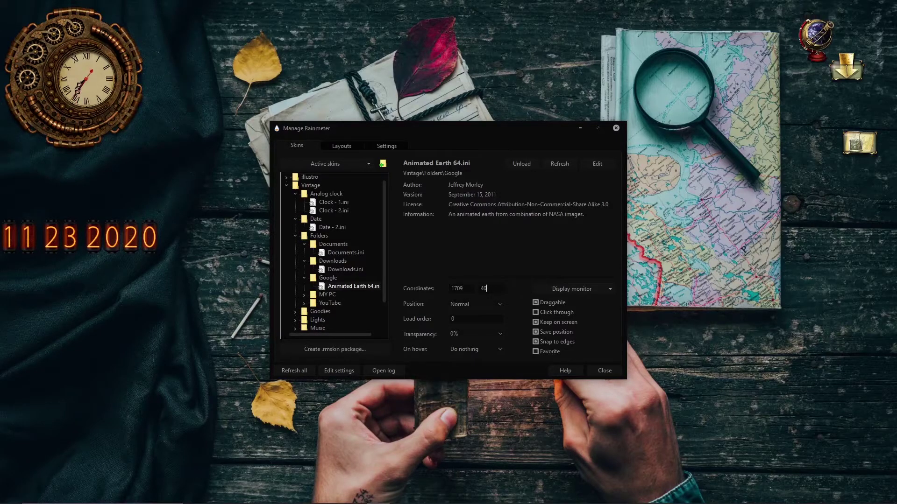
pyautogui.click(492, 306)
pyautogui.click(481, 314)
# Step: Load the MY PC.ini folder skin at coordinates 1696, 256 and set its position to On desktop
pyautogui.click(303, 295)
pyautogui.click(337, 303)
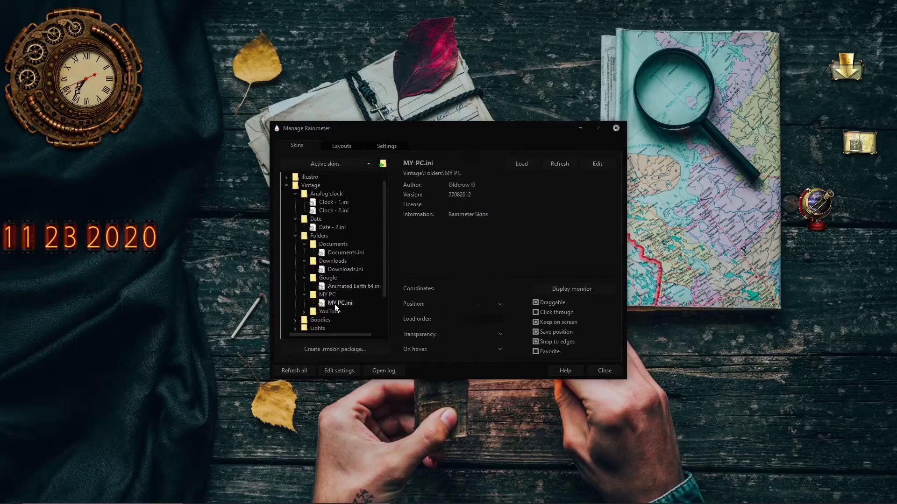
pyautogui.click(521, 164)
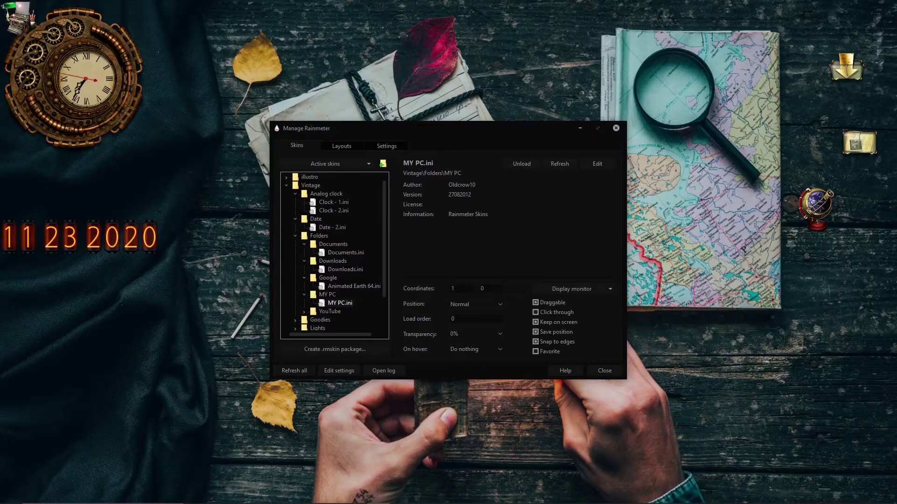
pyautogui.write('696')
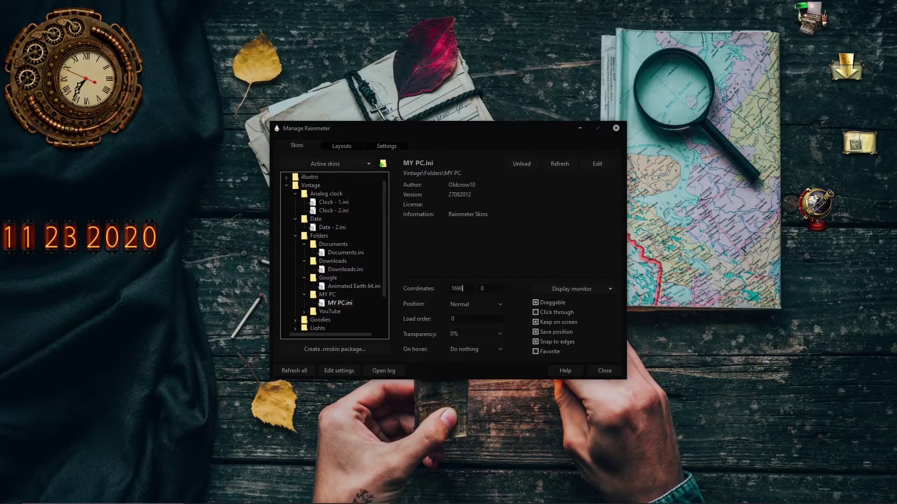
pyautogui.press('Tab')
pyautogui.write('256')
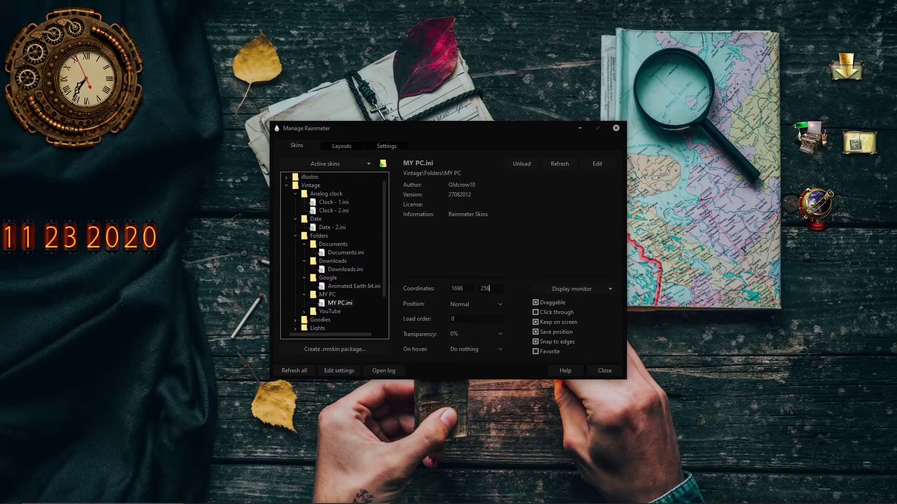
pyautogui.click(499, 305)
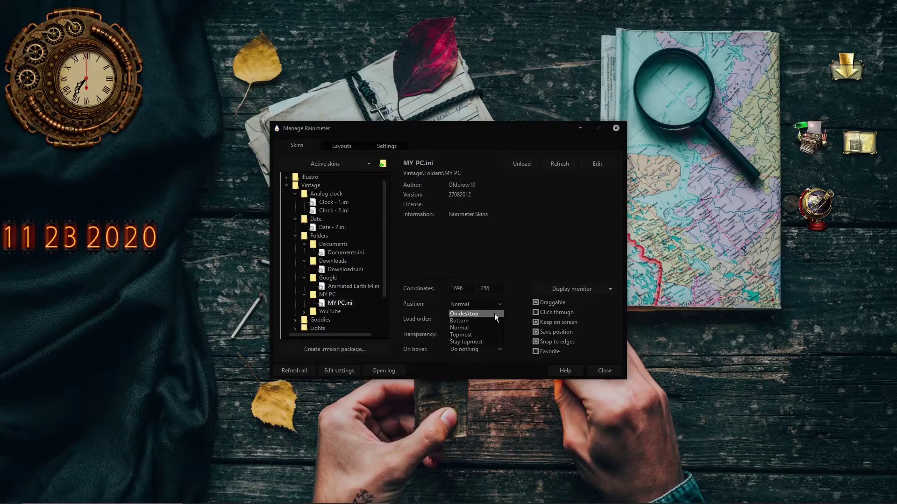
pyautogui.click(494, 313)
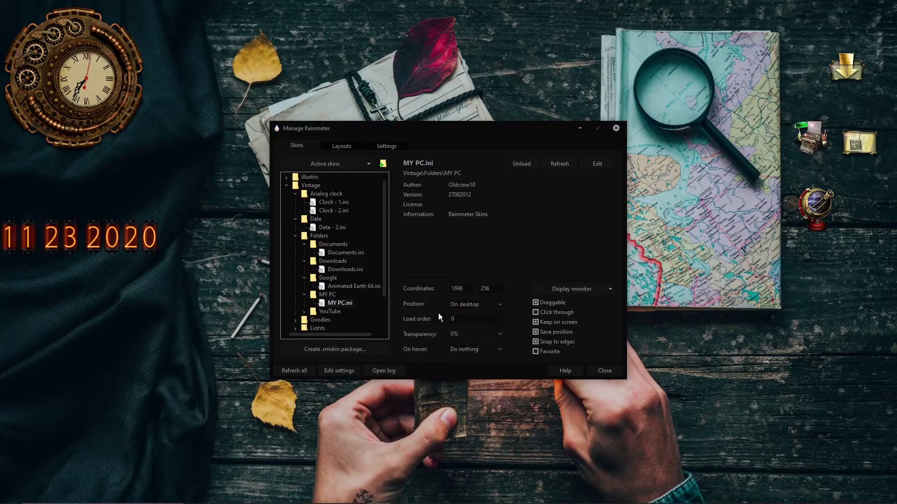
# Step: Load the YouTube.ini folder skin at coordinates 1864, 104 and set its position to On desktop
pyautogui.click(304, 312)
pyautogui.click(341, 320)
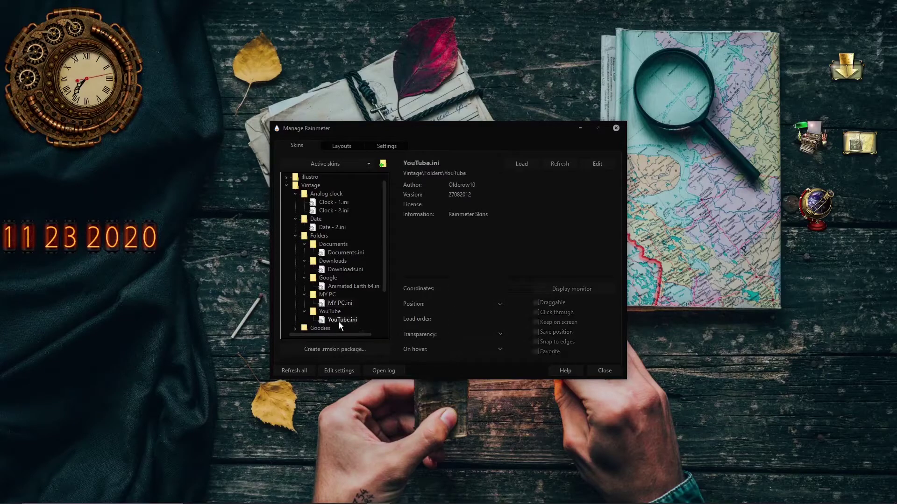
pyautogui.click(521, 163)
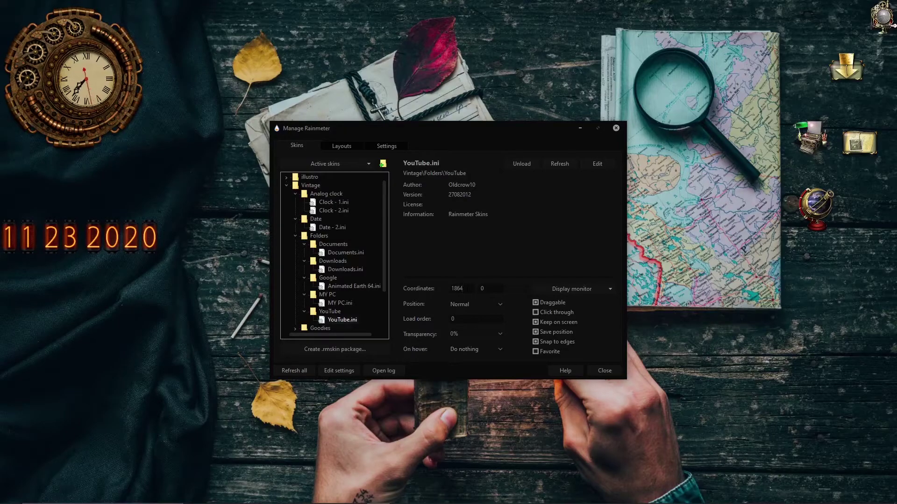
pyautogui.press('Tab')
pyautogui.write('104')
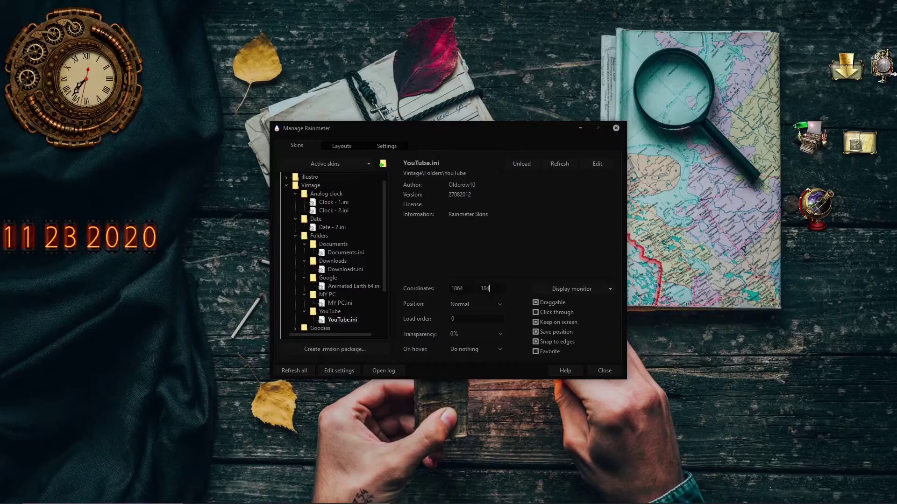
pyautogui.click(495, 304)
pyautogui.click(486, 318)
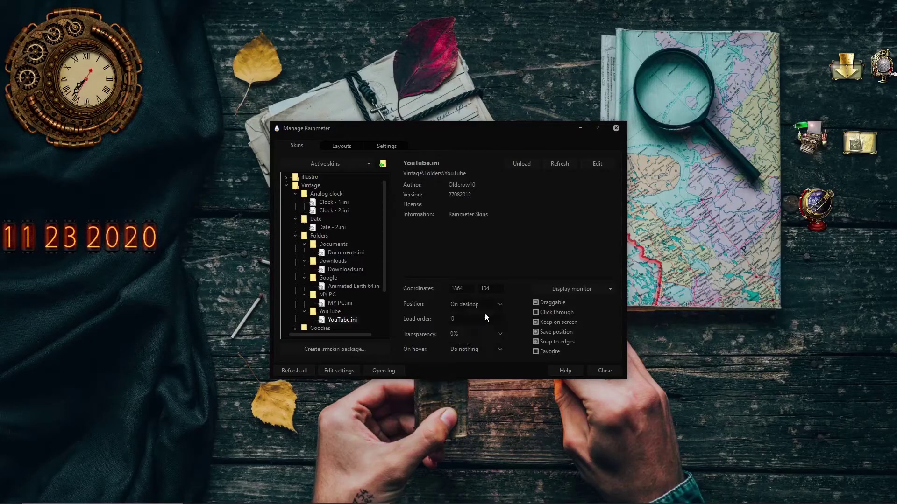
# Step: Load the Chair.ini skin from Vintage's Goodies group, set its vertical coordinate to 669 and its position to On desktop
pyautogui.click(295, 194)
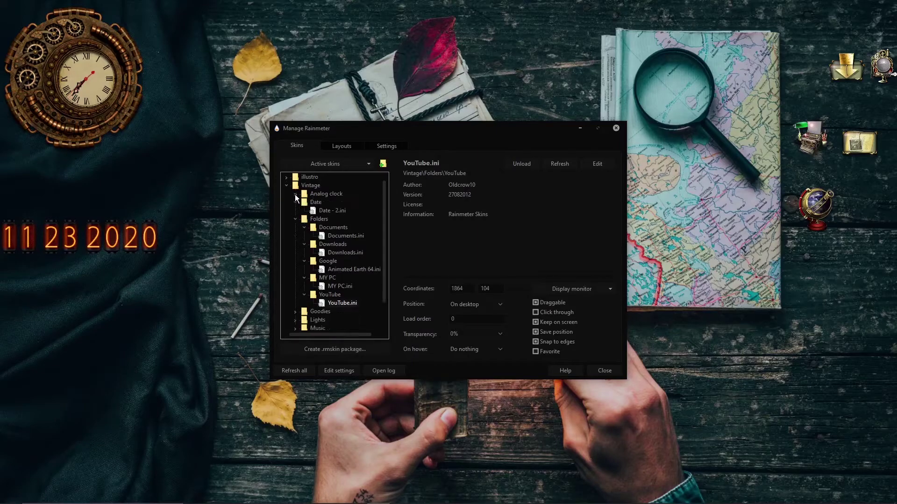
pyautogui.click(295, 202)
pyautogui.click(295, 210)
pyautogui.click(295, 219)
pyautogui.click(303, 228)
pyautogui.click(339, 236)
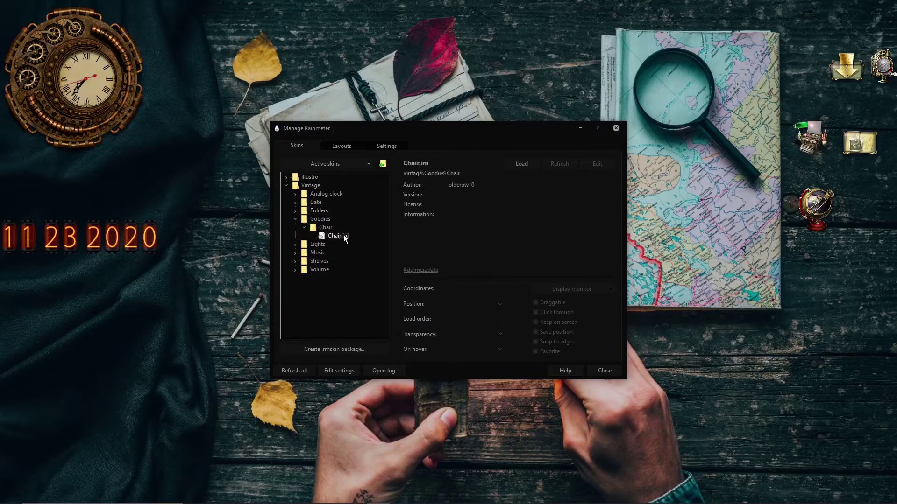
pyautogui.click(525, 165)
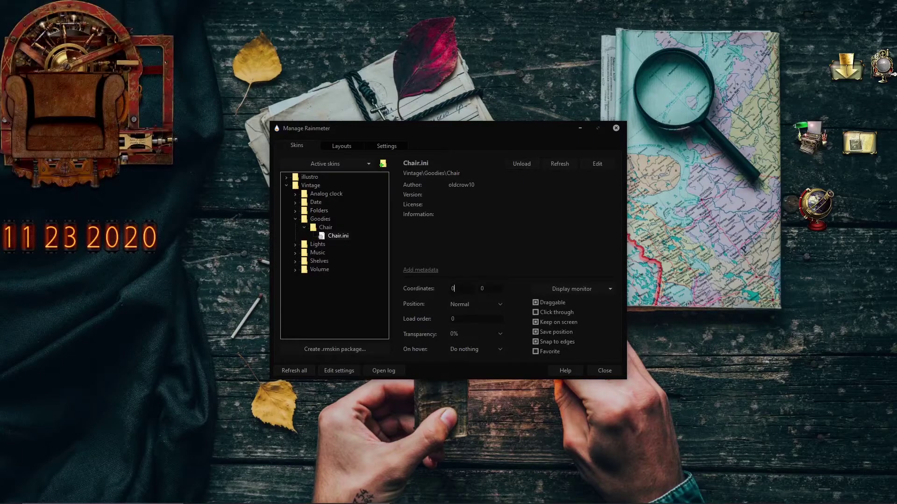
pyautogui.click(485, 288)
pyautogui.write('669')
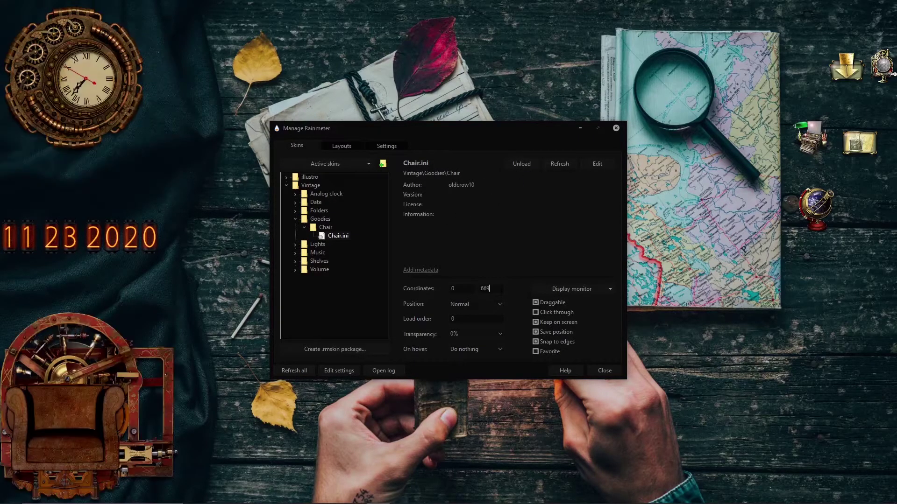
pyautogui.click(495, 303)
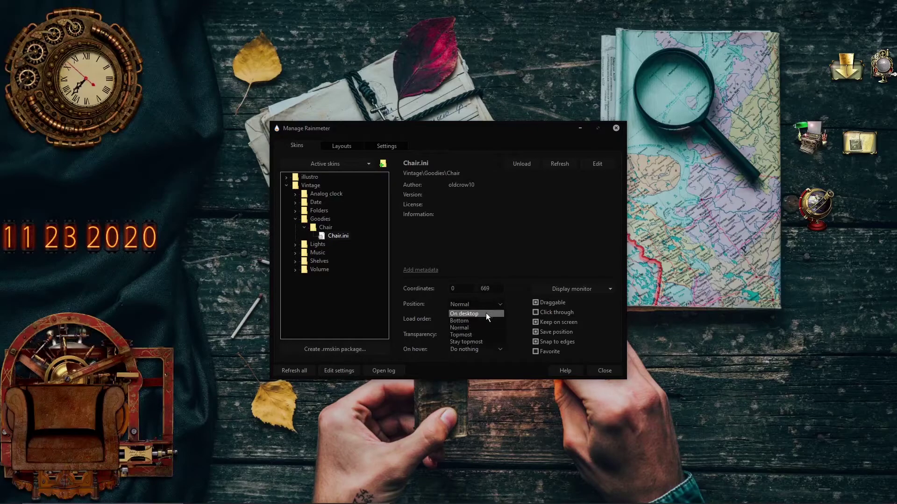
pyautogui.click(485, 313)
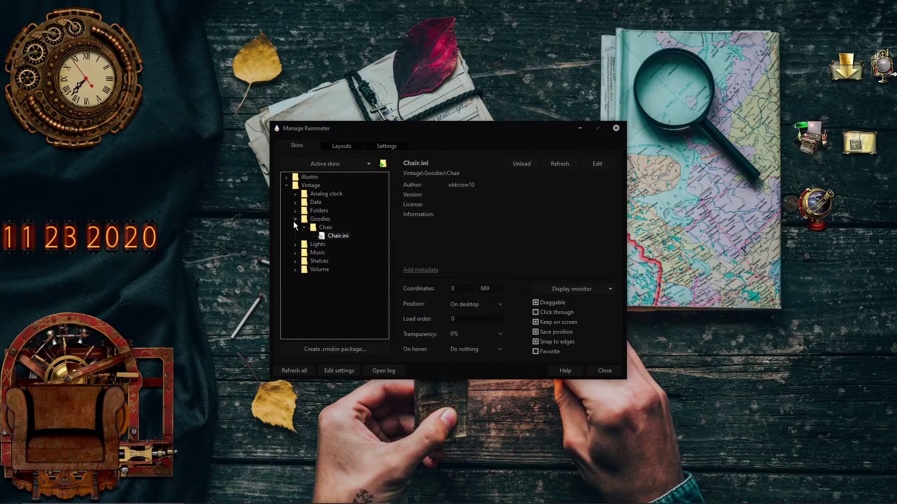
# Step: Load Vintage's Lights.ini skin with horizontal coordinate 761, enable Click through and set its position to On desktop
pyautogui.click(294, 245)
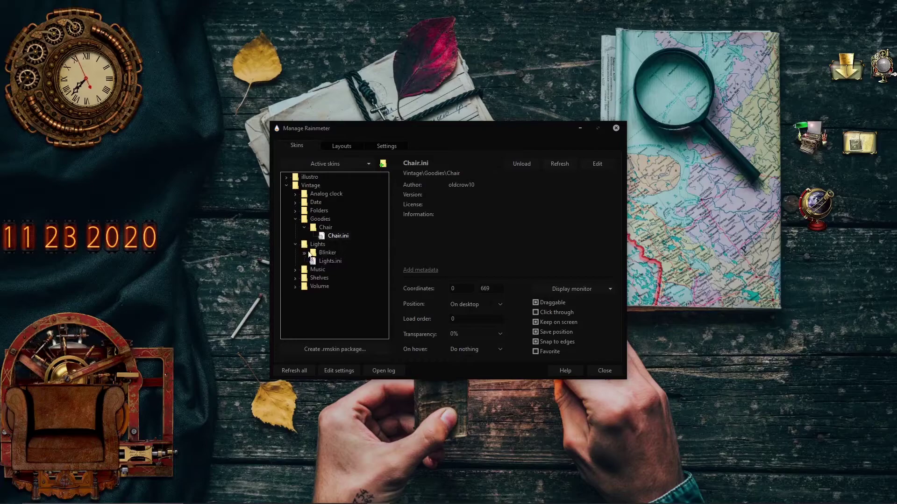
pyautogui.click(527, 165)
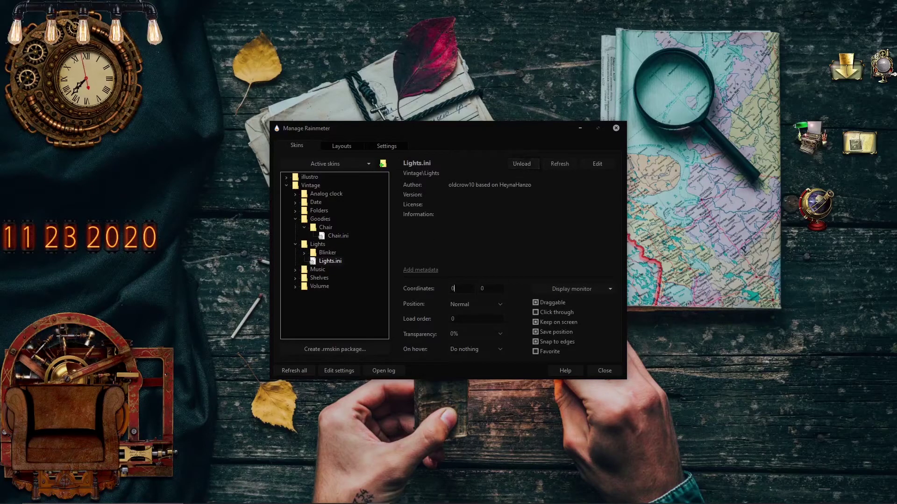
pyautogui.write('761')
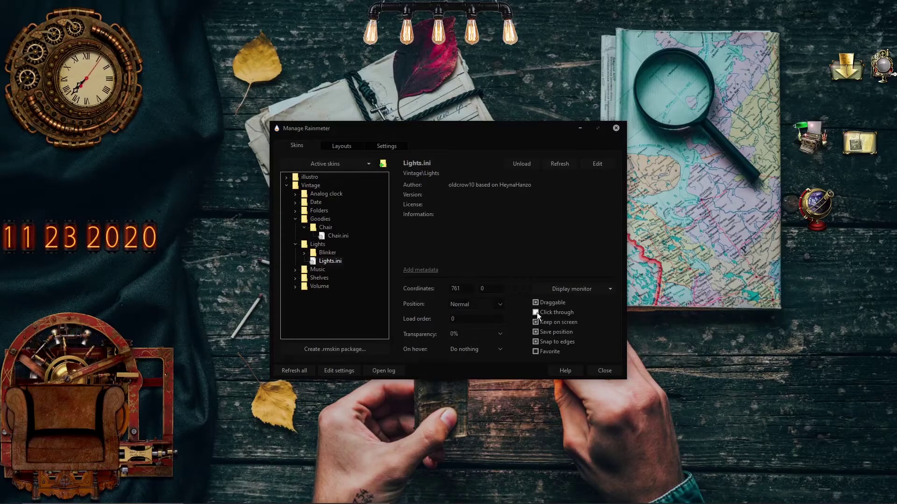
pyautogui.click(492, 304)
pyautogui.click(482, 314)
# Step: Load the MusicBox.ini skin from Vintage's Music group at coordinates 1629, 862 and set its position to On desktop
pyautogui.click(295, 269)
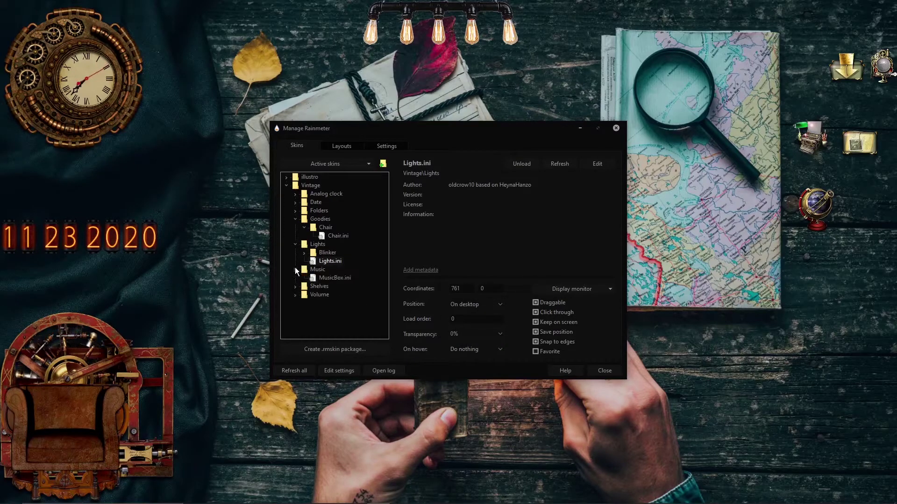
pyautogui.click(327, 278)
pyautogui.click(521, 164)
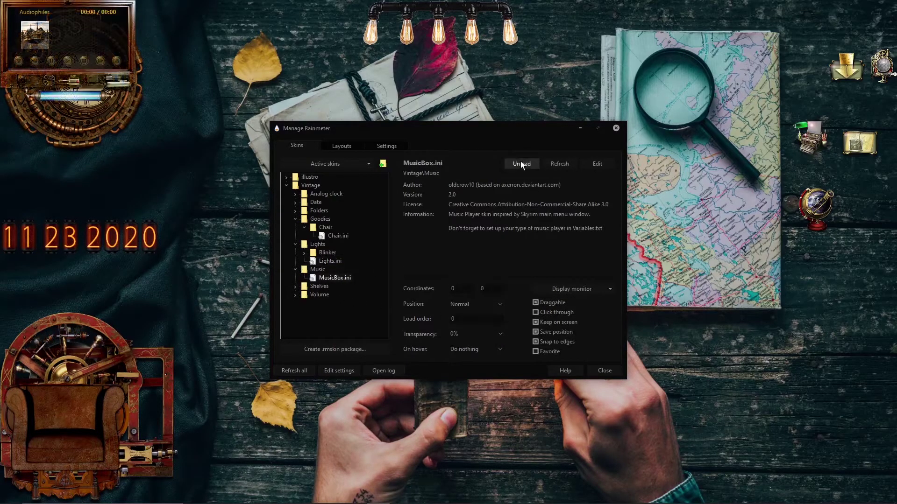
pyautogui.write('16')
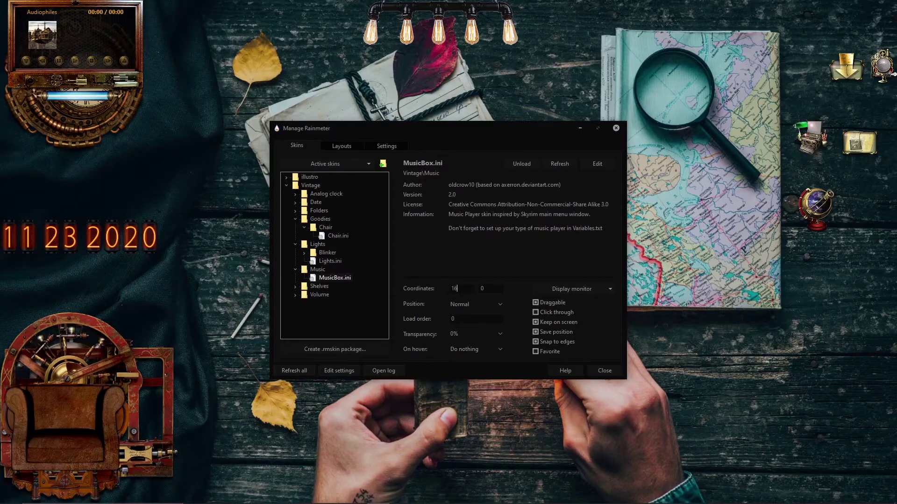
pyautogui.write('29')
pyautogui.doubleClick(482, 289)
pyautogui.write('86')
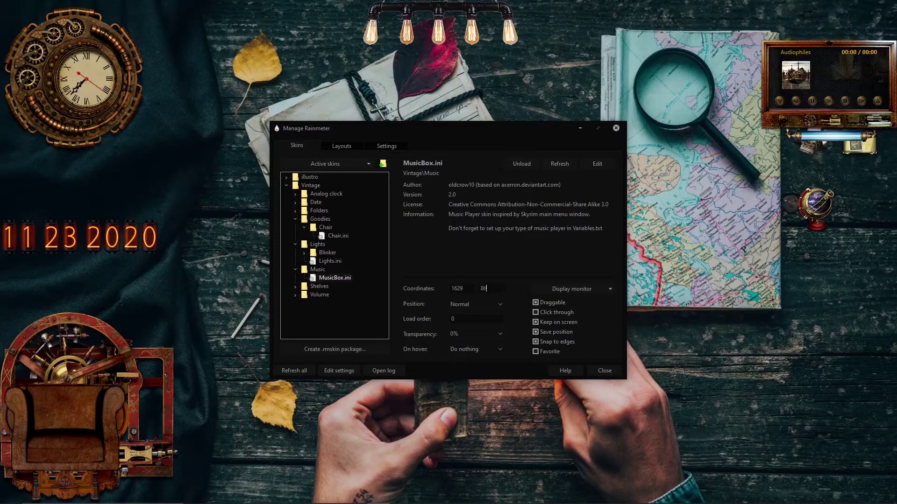
pyautogui.write('2')
pyautogui.click(494, 303)
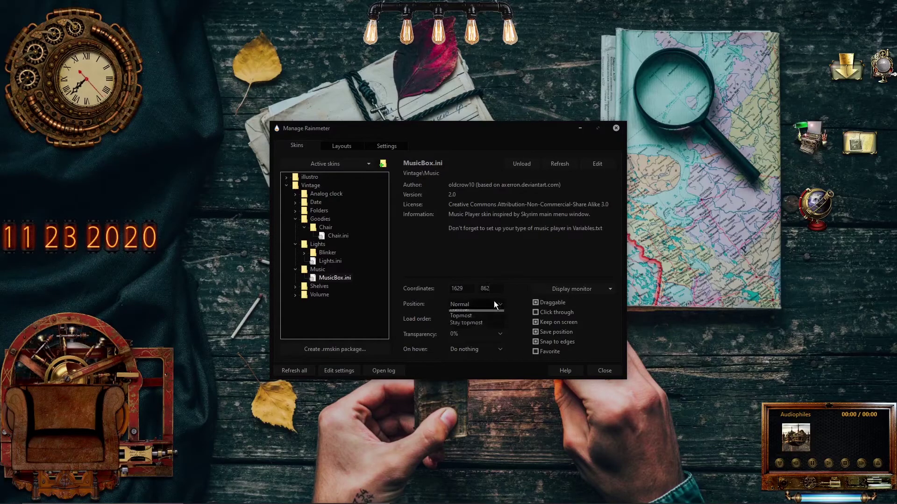
pyautogui.click(484, 312)
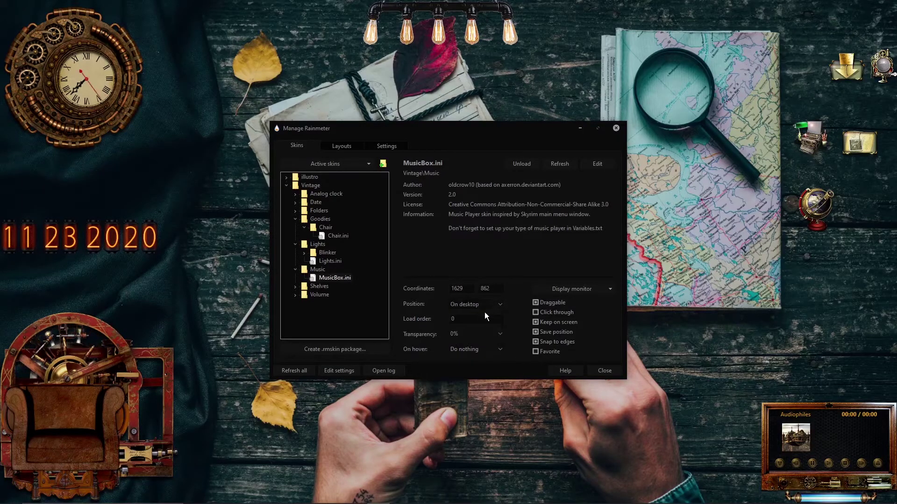
# Step: Load the 3Tier_2.ini shelf skin at coordinates 1666, 123, set its position to On desktop and enable Click through
pyautogui.click(296, 288)
pyautogui.click(304, 296)
pyautogui.click(322, 303)
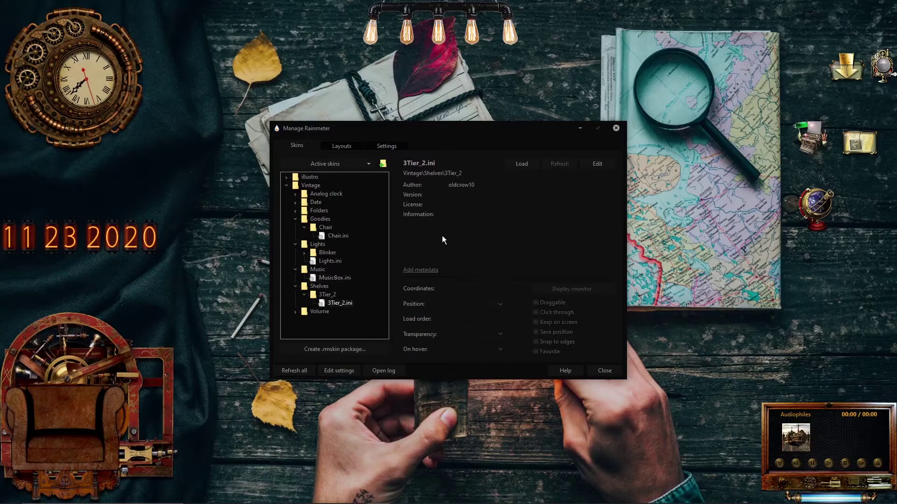
pyautogui.click(518, 163)
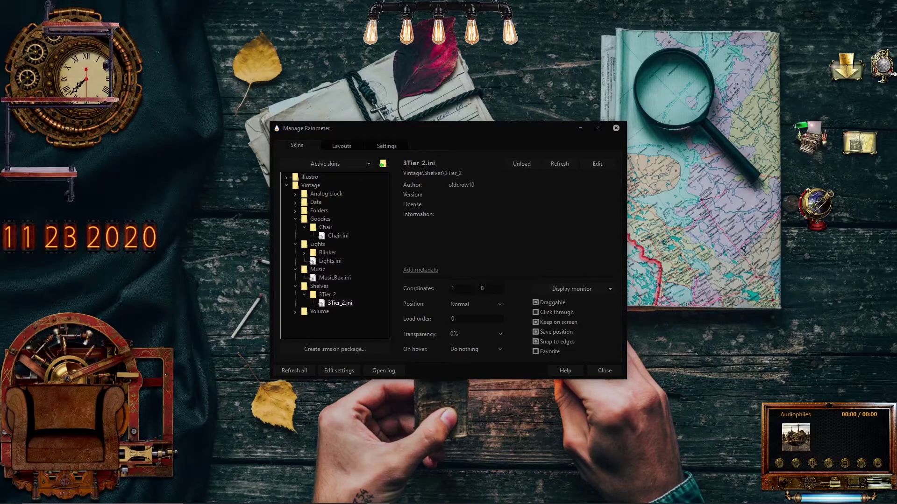
pyautogui.write('666')
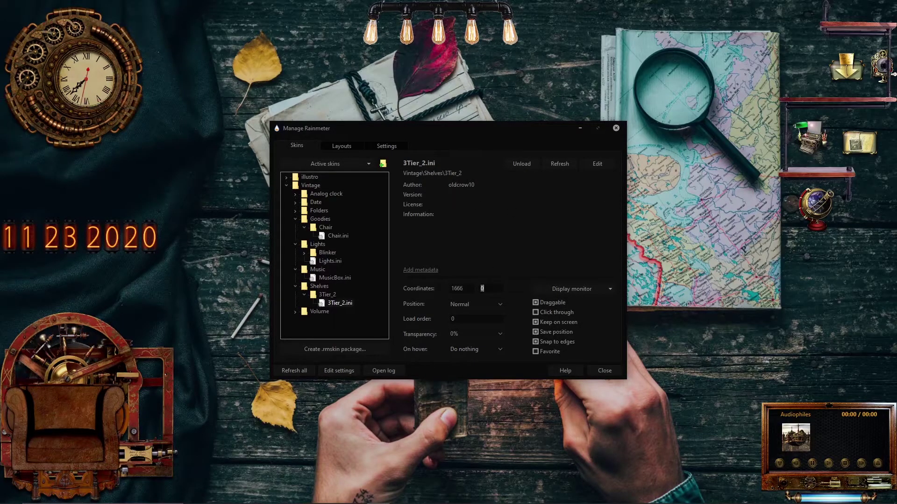
pyautogui.write('123')
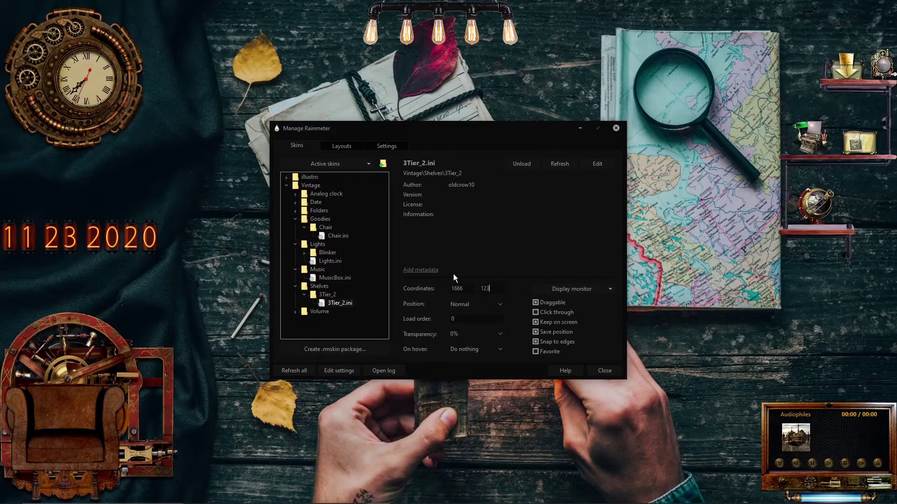
pyautogui.click(471, 304)
pyautogui.click(469, 313)
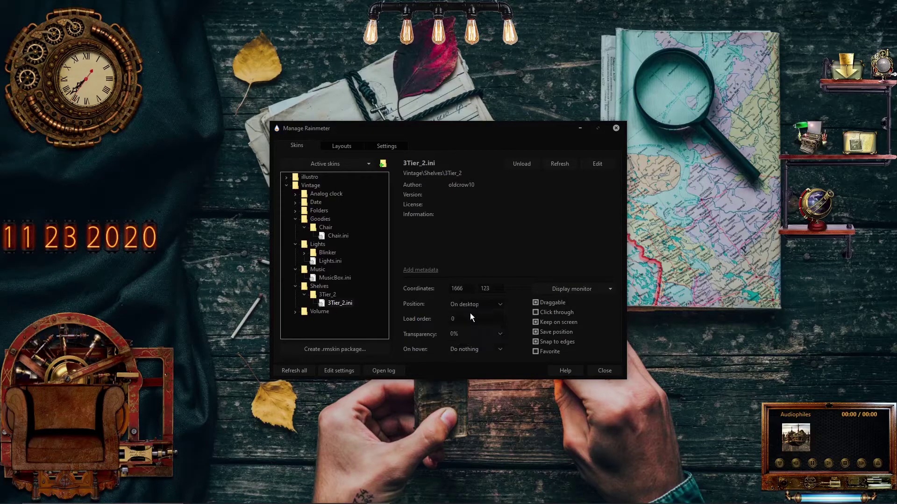
pyautogui.click(539, 313)
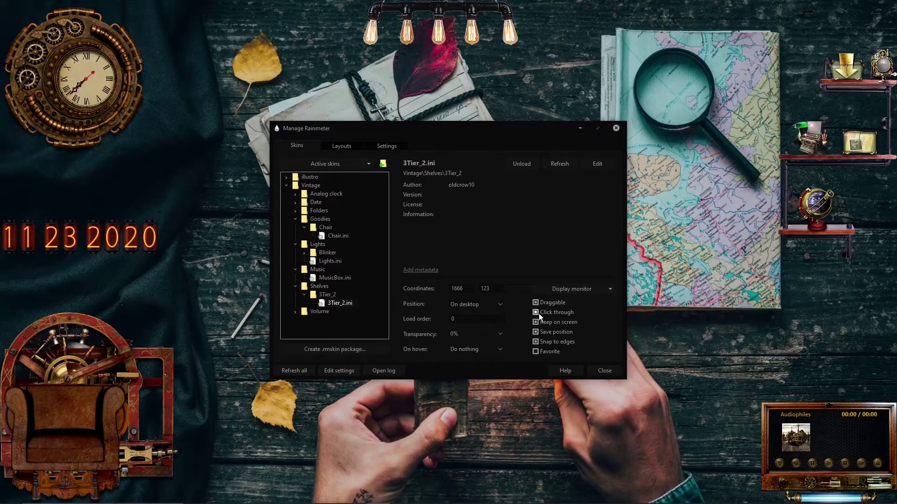
# Step: Load Vintage's Volume1.ini skin with horizontal coordinate 1600, set its position to On desktop and close the skin manager
pyautogui.click(295, 311)
pyautogui.click(312, 319)
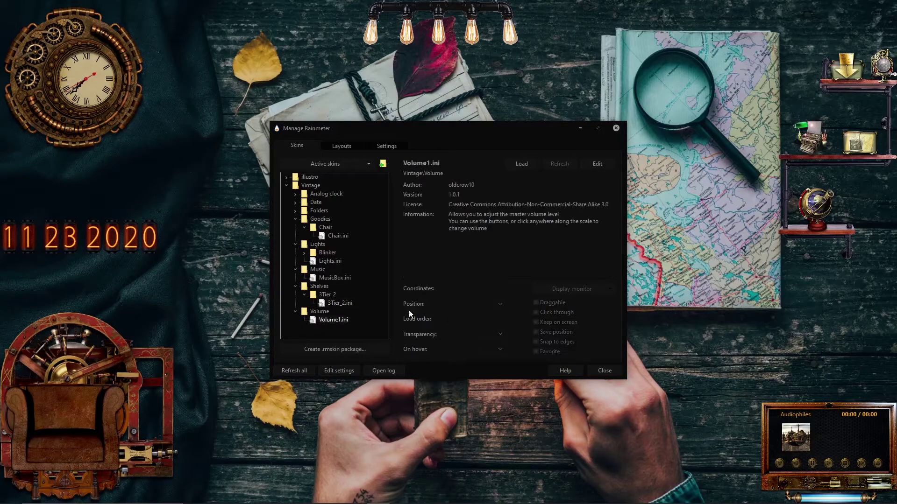
pyautogui.click(522, 164)
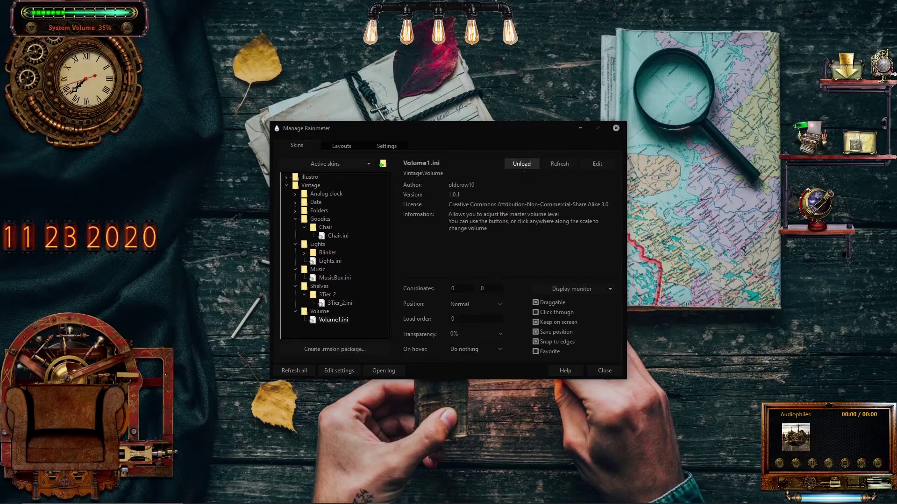
pyautogui.doubleClick(452, 289)
pyautogui.write('1600')
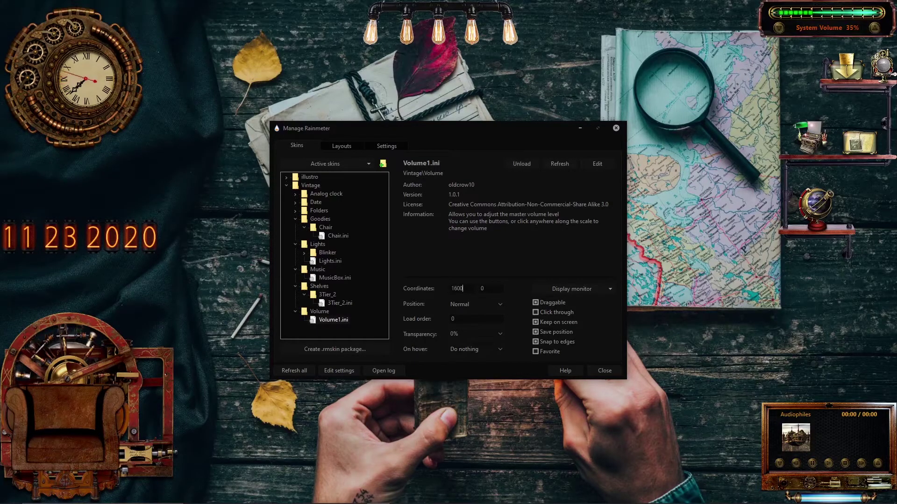
pyautogui.click(481, 304)
pyautogui.click(481, 311)
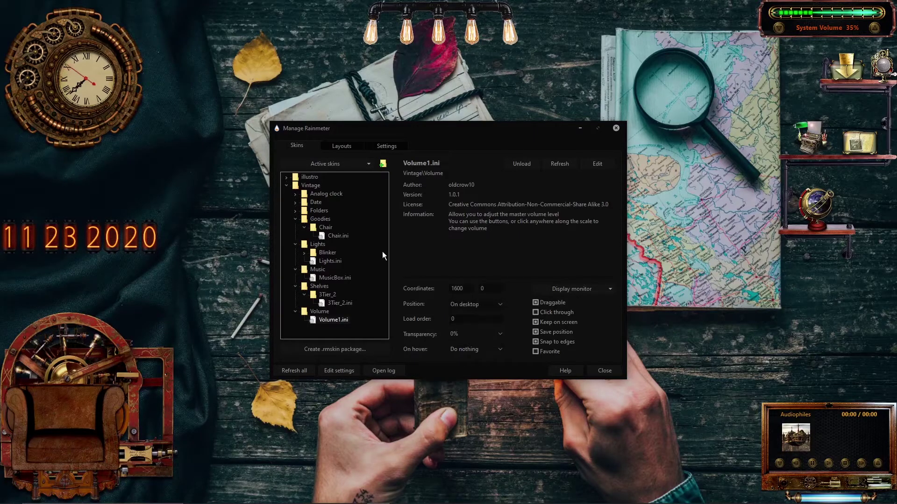
pyautogui.click(286, 186)
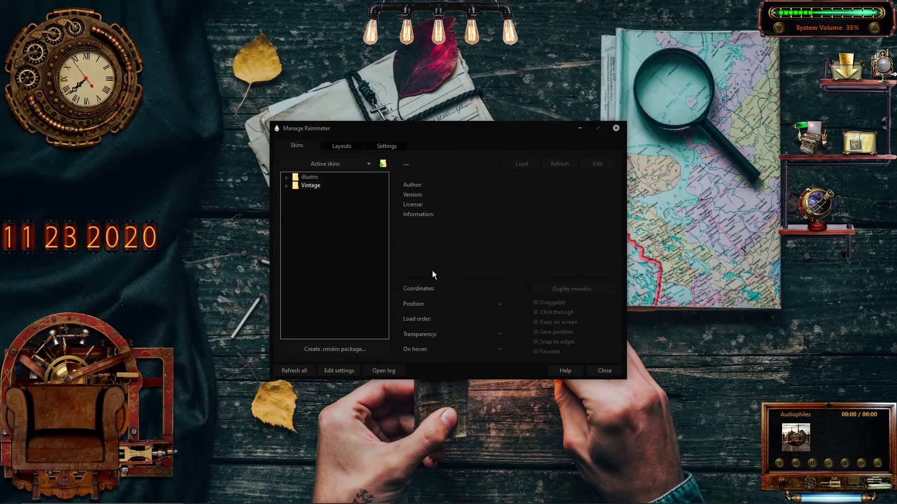
pyautogui.click(616, 129)
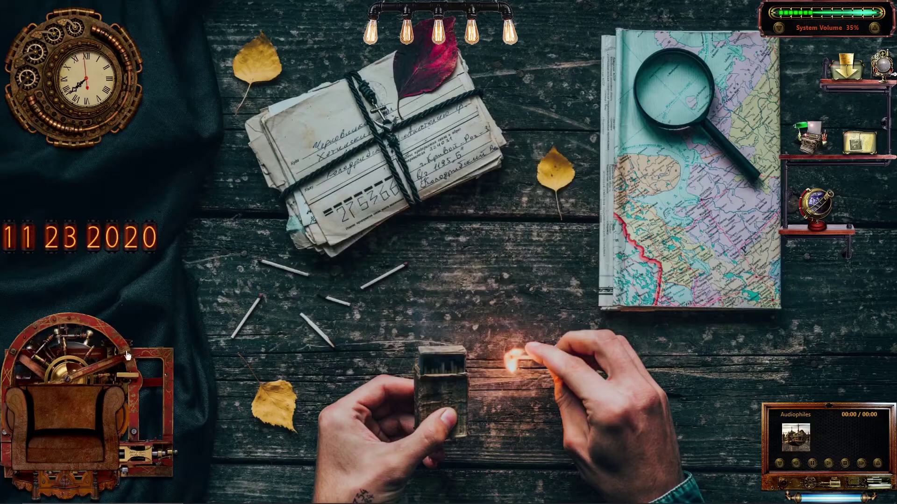
# Step: Test the volume skin by raising and lowering the volume one notch, and open and close This PC from the shelf
pyautogui.click(874, 28)
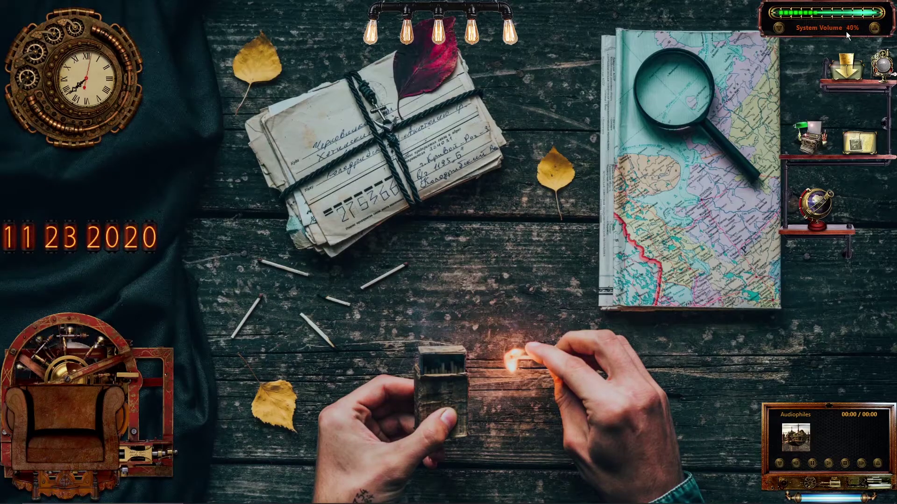
pyautogui.click(778, 29)
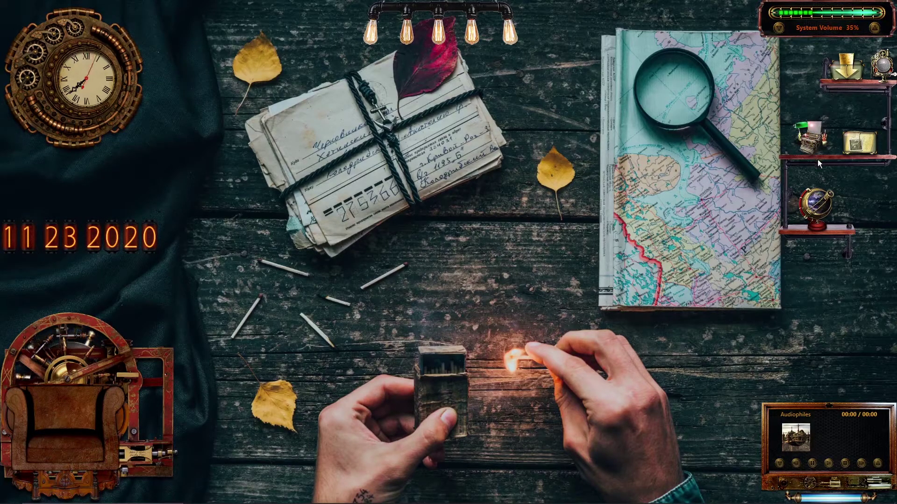
pyautogui.click(872, 153)
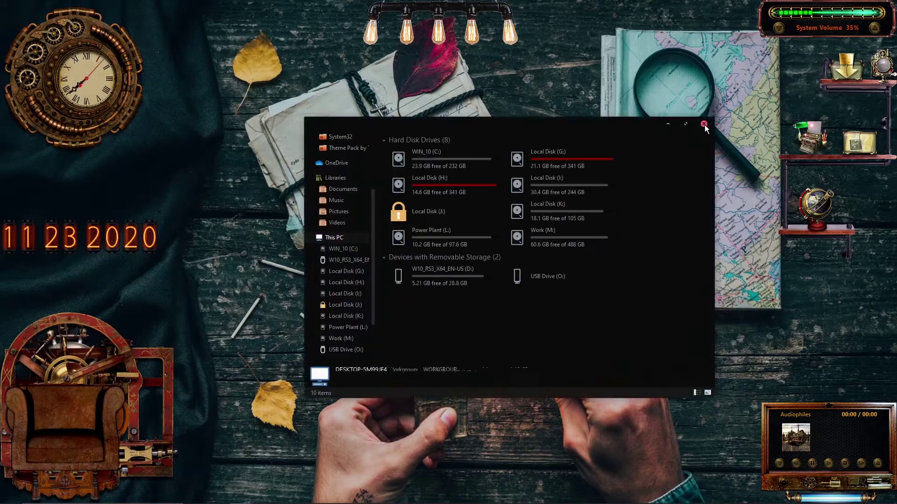
pyautogui.click(704, 124)
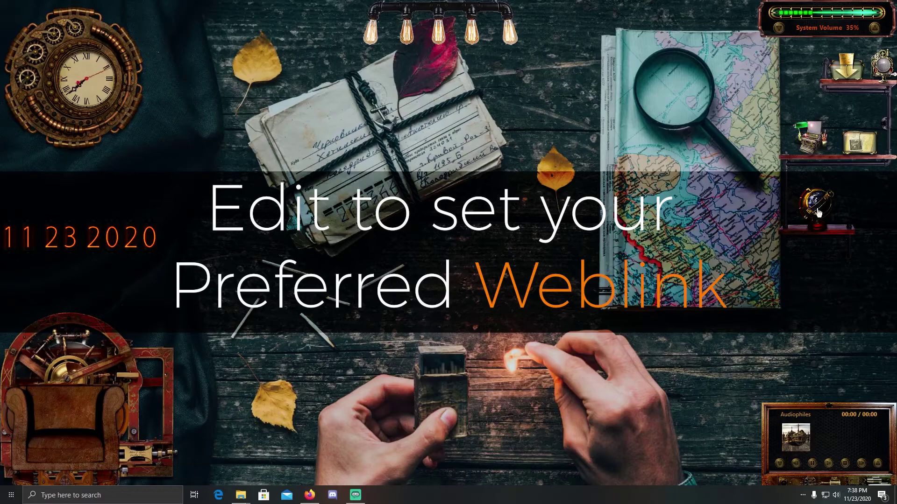
pyautogui.click(823, 276)
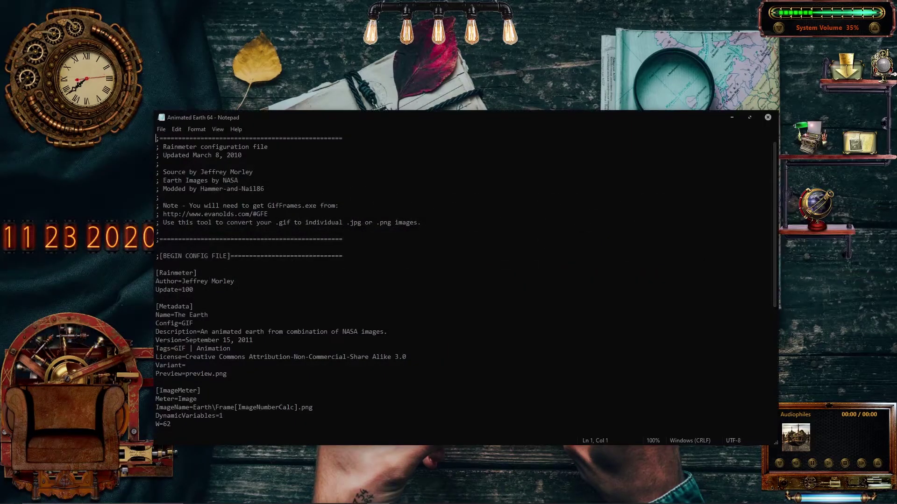
pyautogui.scroll(-4, 465, 280)
pyautogui.click(264, 357)
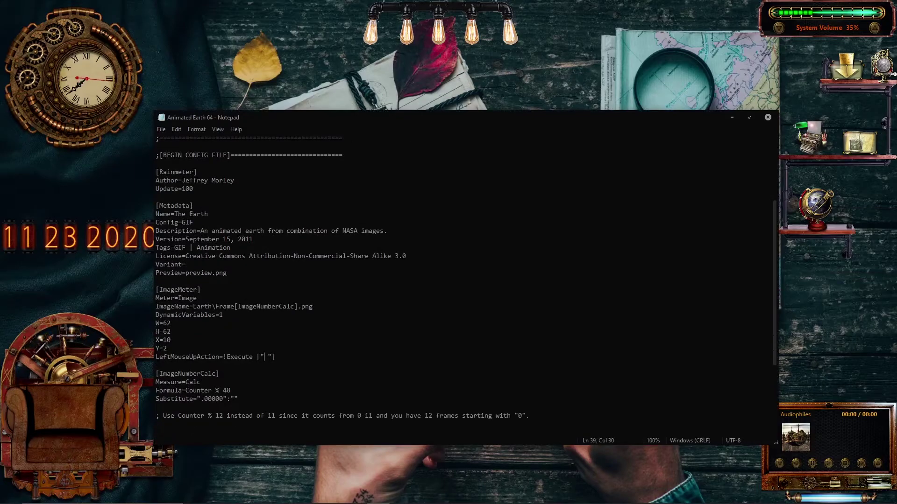
pyautogui.write('https://www.google.com/')
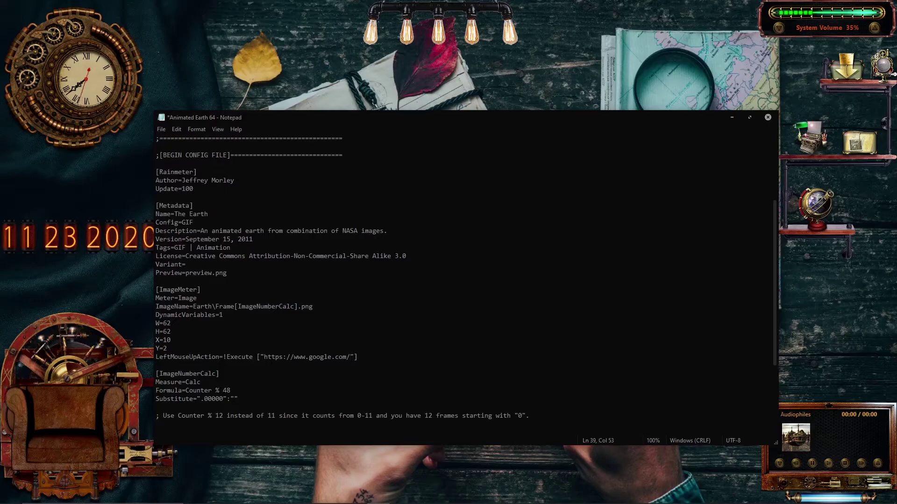
pyautogui.click(162, 130)
pyautogui.click(186, 172)
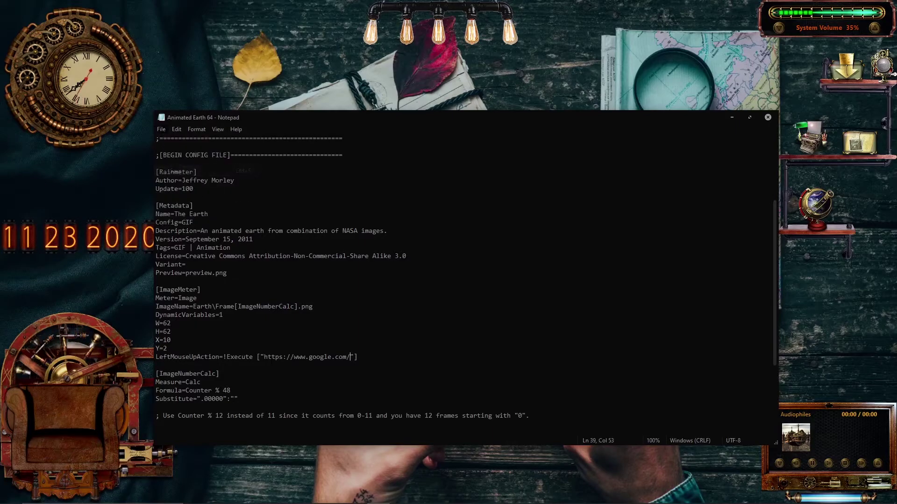
pyautogui.click(768, 118)
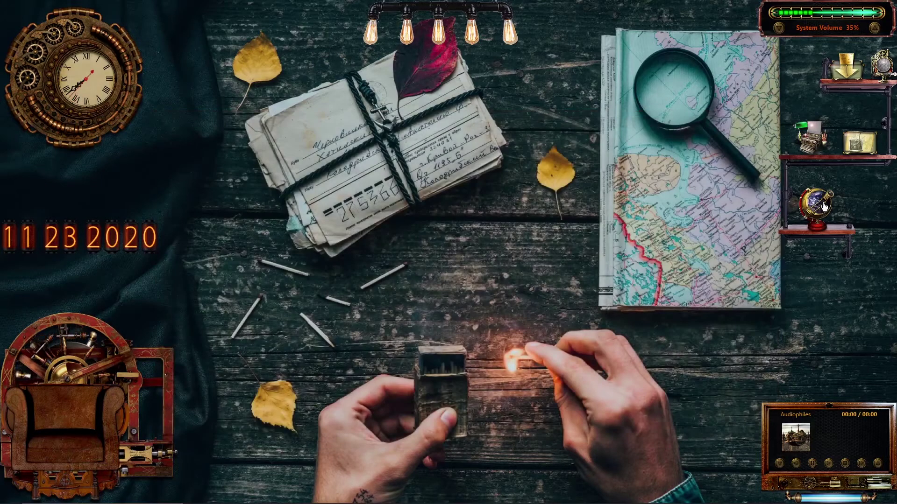
# Step: Refresh the globe skin, test its web link and close the browser
pyautogui.rightClick(817, 206)
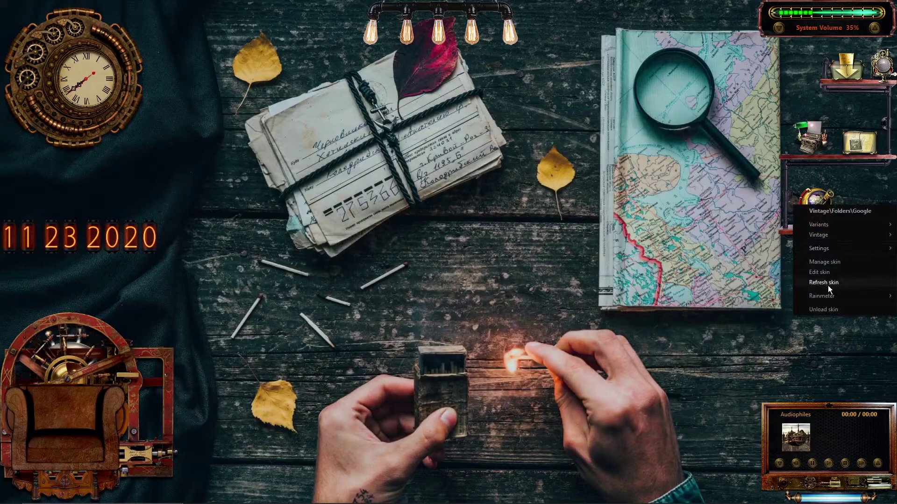
pyautogui.click(817, 207)
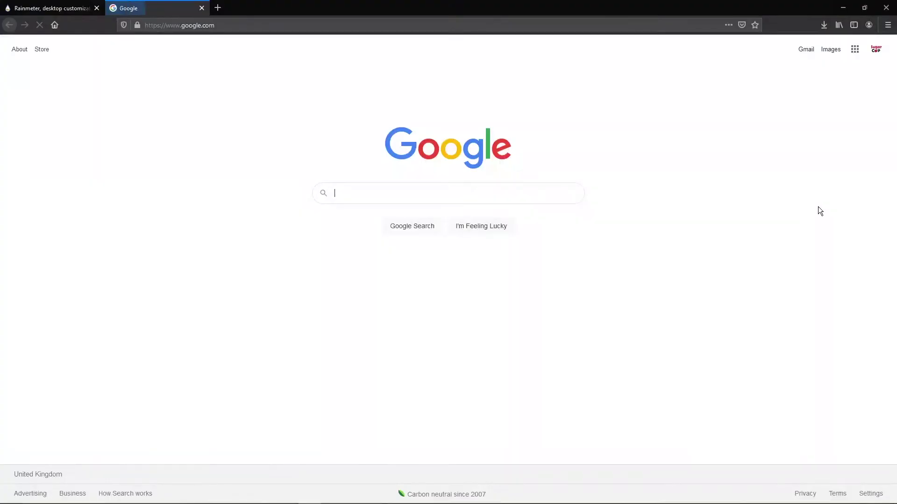
pyautogui.hotkey('alt', 'F4')
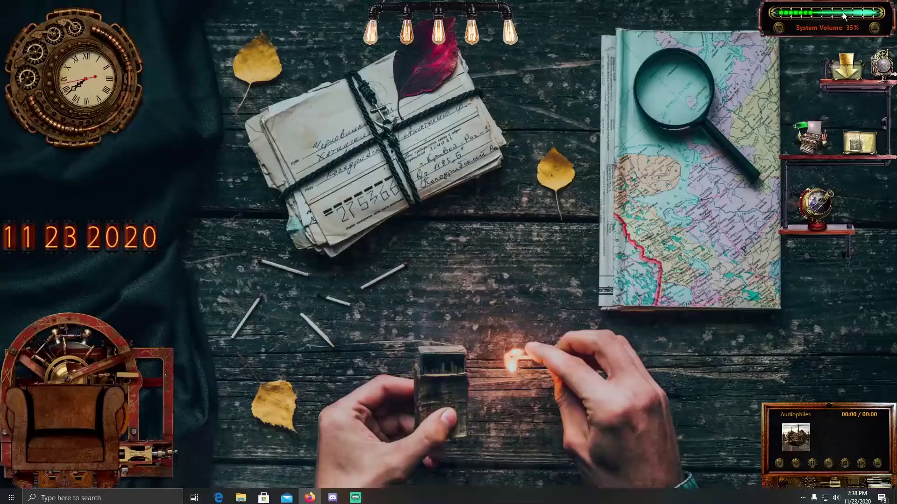
# Step: Open the music box skin's configuration for editing and set PlayerName to WMP, copied from the list of choices
pyautogui.rightClick(844, 437)
pyautogui.click(842, 389)
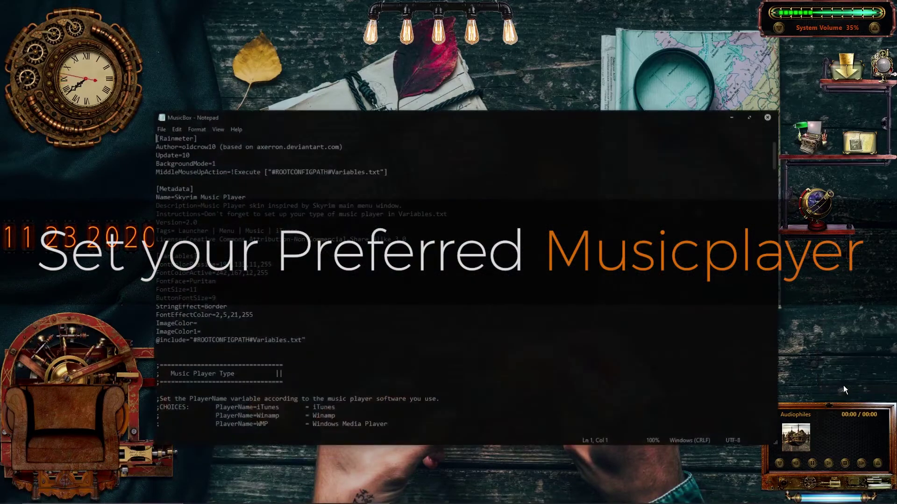
pyautogui.scroll(-8, 464, 280)
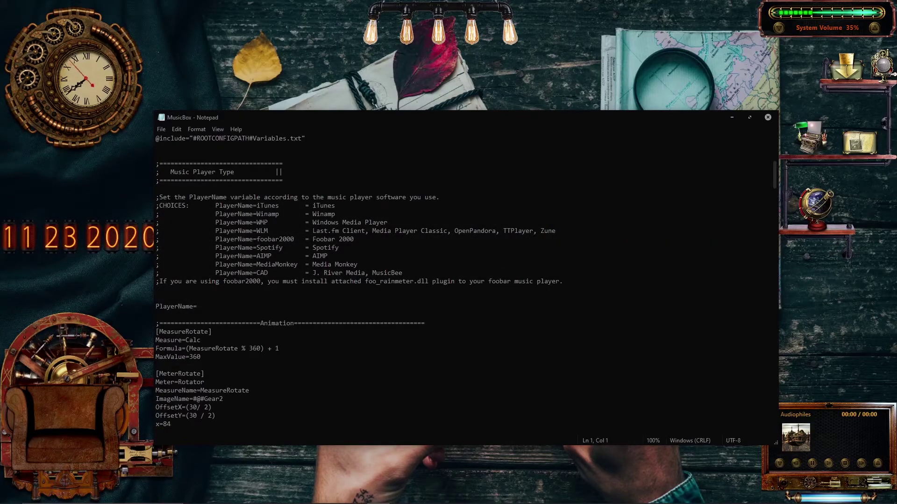
pyautogui.doubleClick(243, 222)
pyautogui.moveTo(268, 222); pyautogui.dragTo(256, 222)
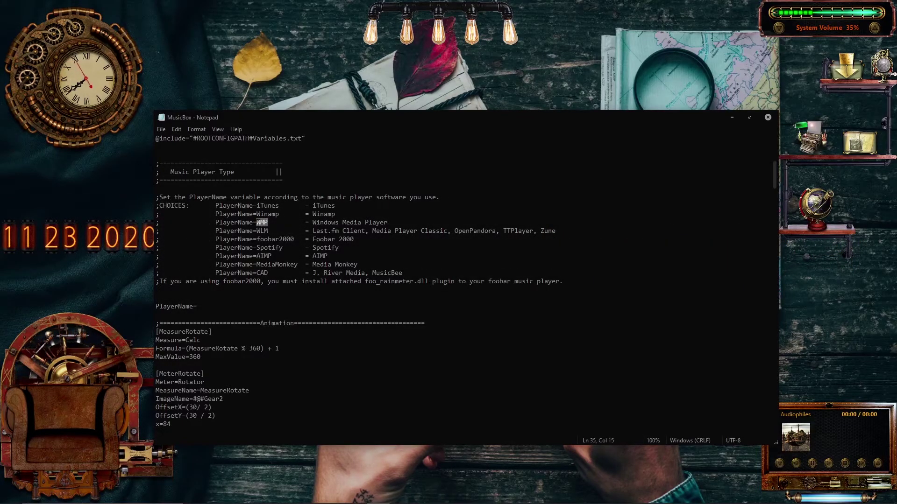
pyautogui.rightClick(263, 227)
pyautogui.click(280, 255)
pyautogui.click(197, 307)
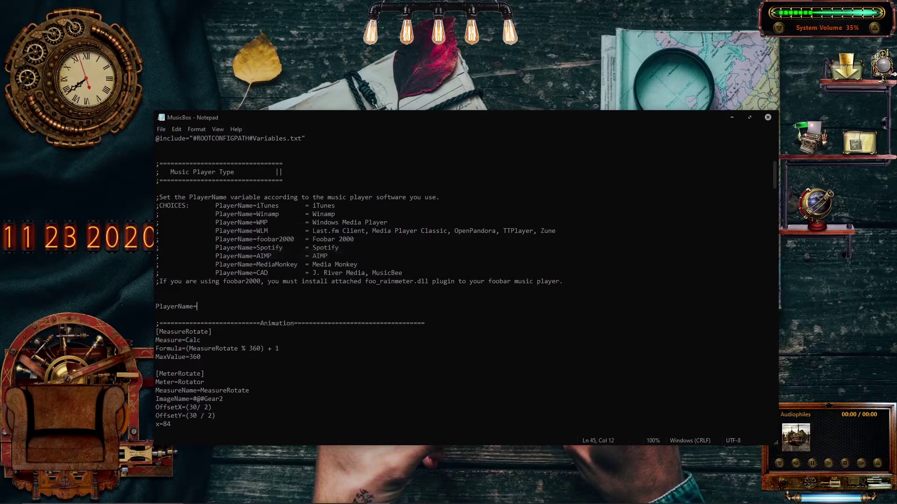
pyautogui.hotkey('ctrl', 'v')
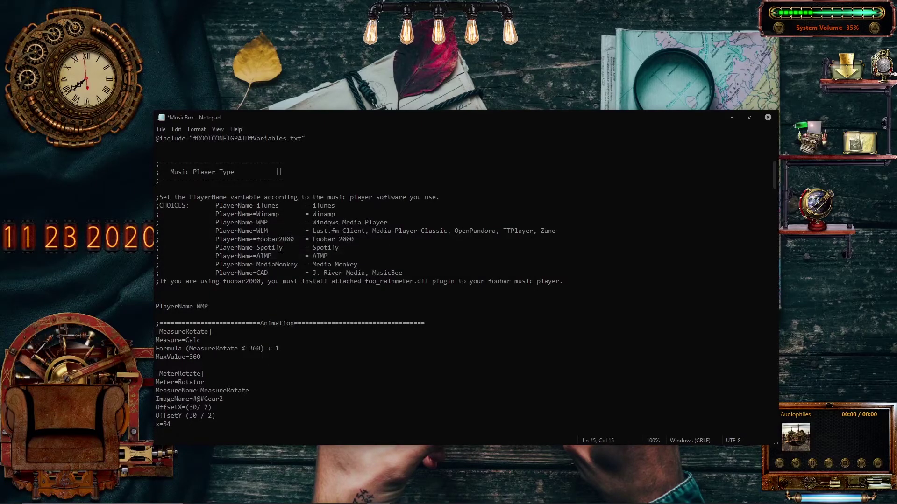
# Step: Save and close the MusicBox configuration and refresh the music box skin
pyautogui.click(161, 129)
pyautogui.click(177, 170)
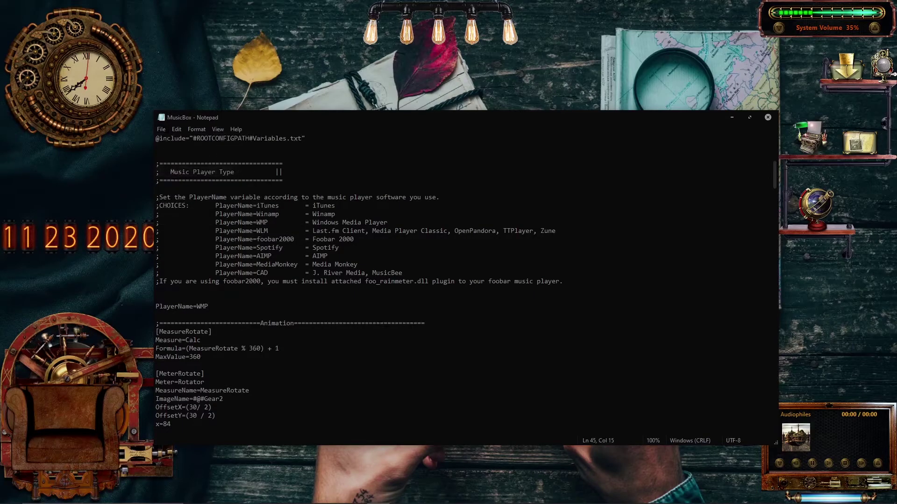
pyautogui.click(768, 117)
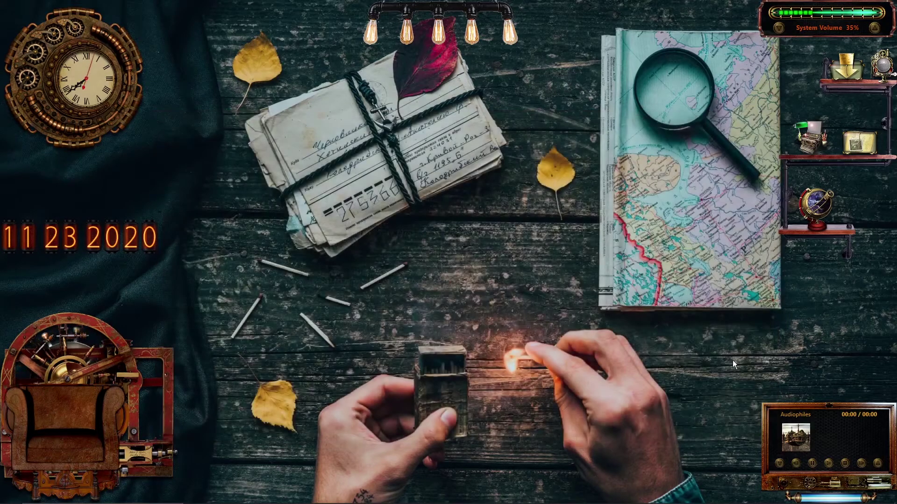
pyautogui.rightClick(829, 437)
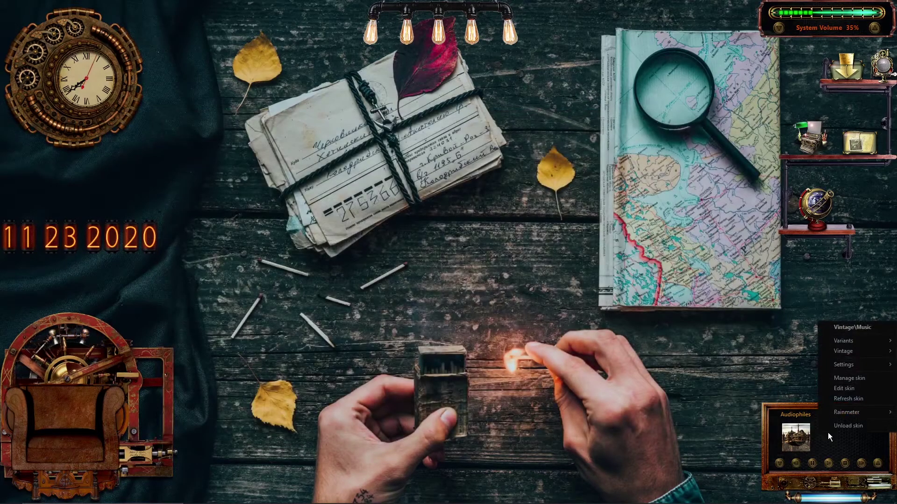
pyautogui.click(850, 399)
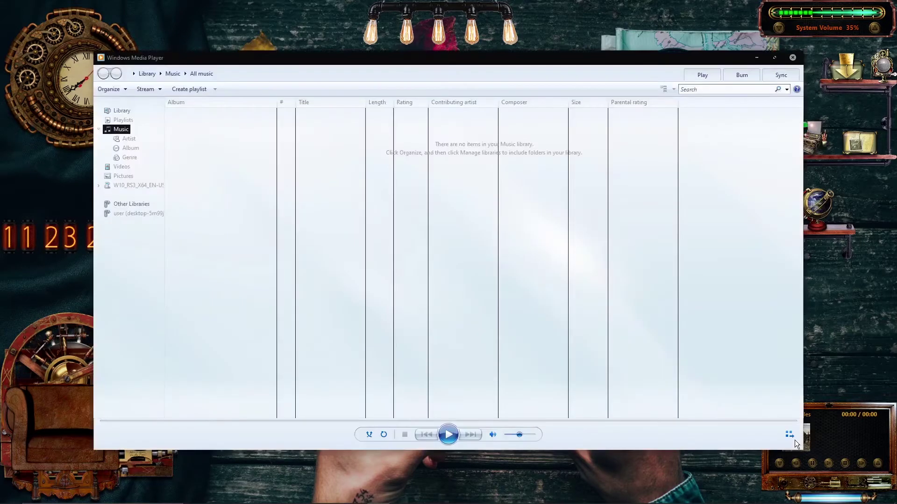